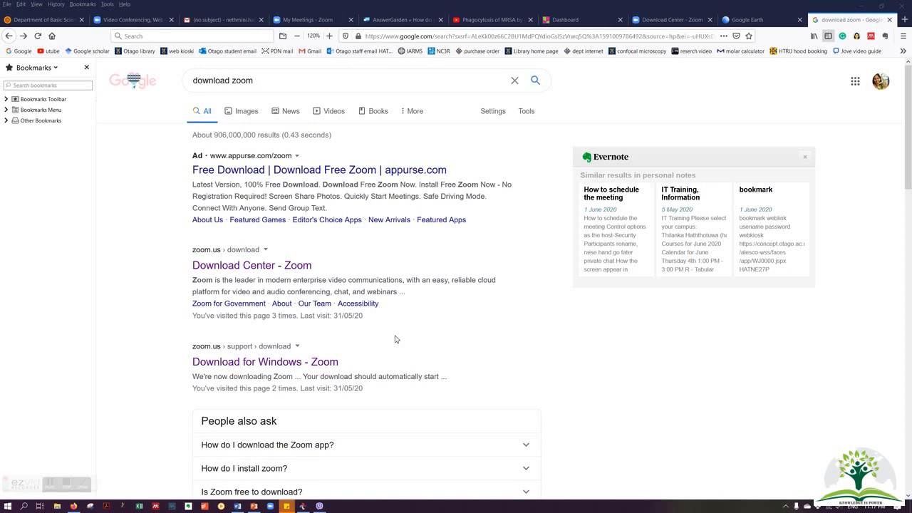
# Search Google for "download zoom" and open Zoom's Download Center page
pyautogui.click(287, 85)
pyautogui.press('Return')
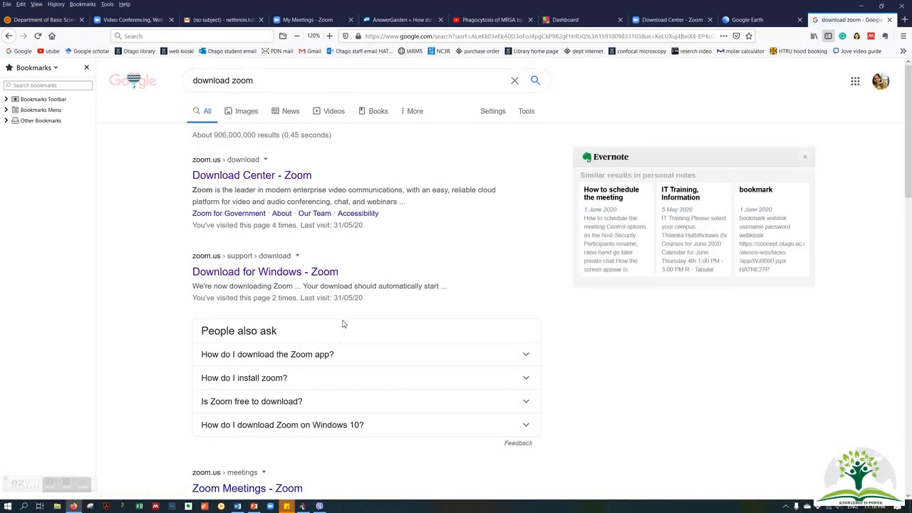
pyautogui.click(258, 179)
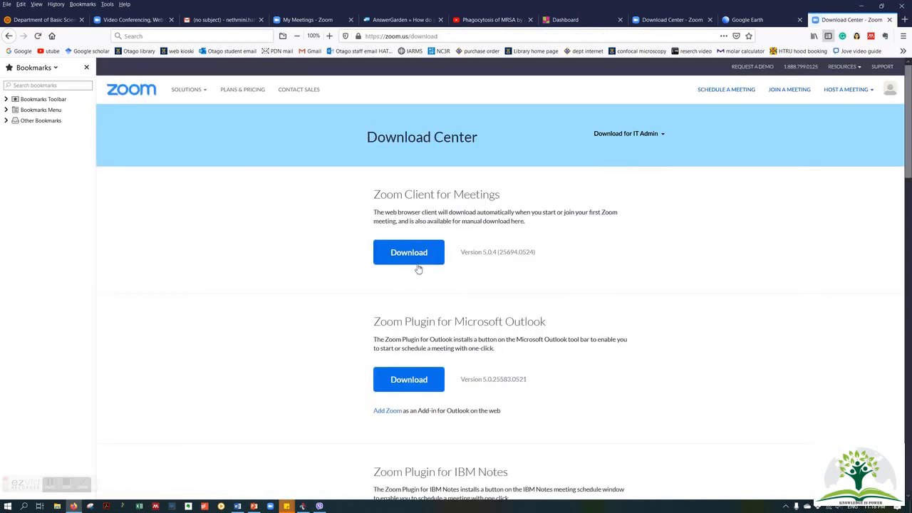
# Request the Zoom Client for Meetings installer and dismiss the file-saving prompt without saving
pyautogui.click(412, 258)
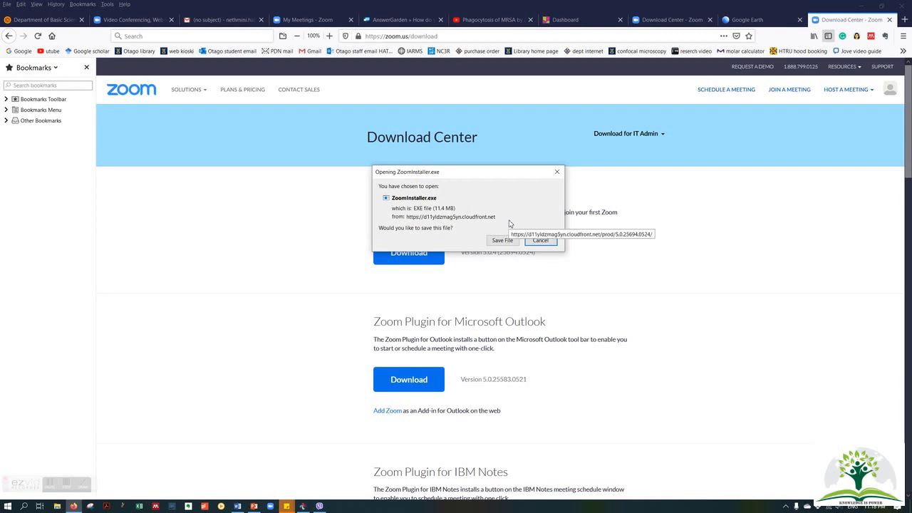
pyautogui.click(557, 172)
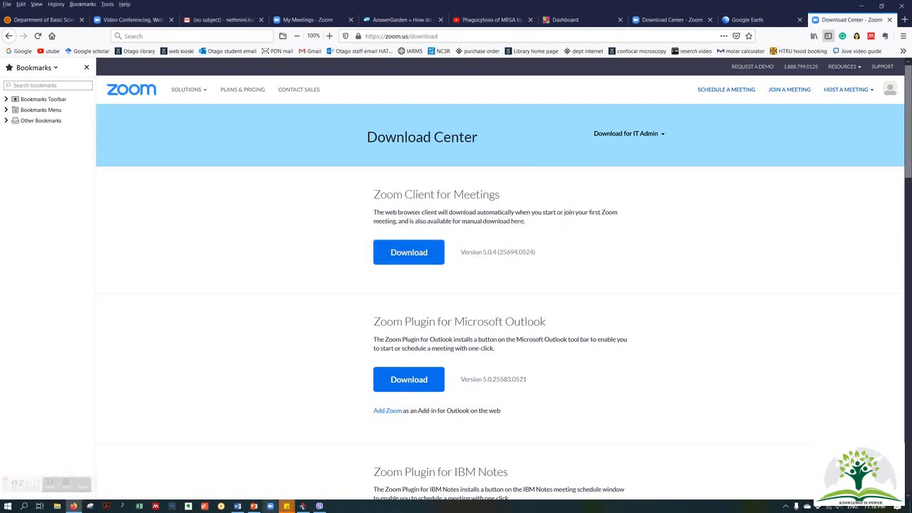
# Switch to the Zoom desktop app and draft a scheduled meeting with host and participant video off, closing the form without scheduling it
pyautogui.click(271, 508)
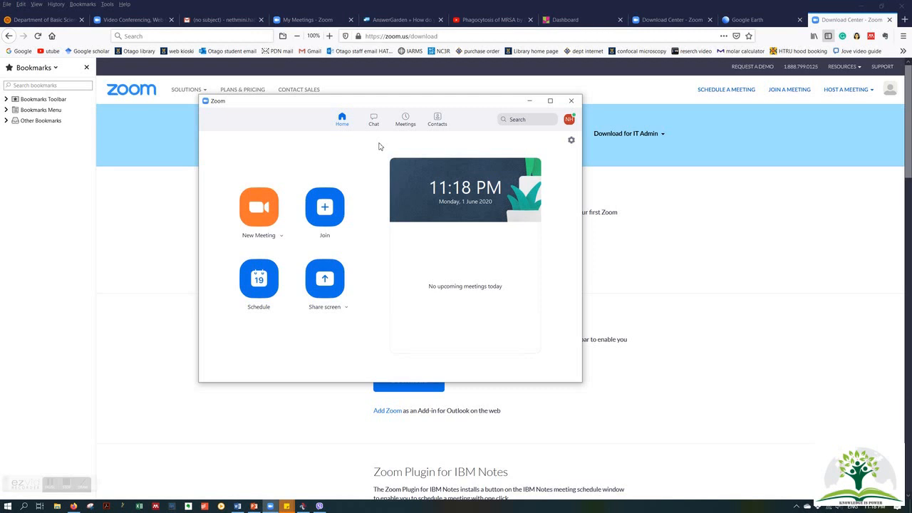
pyautogui.click(260, 282)
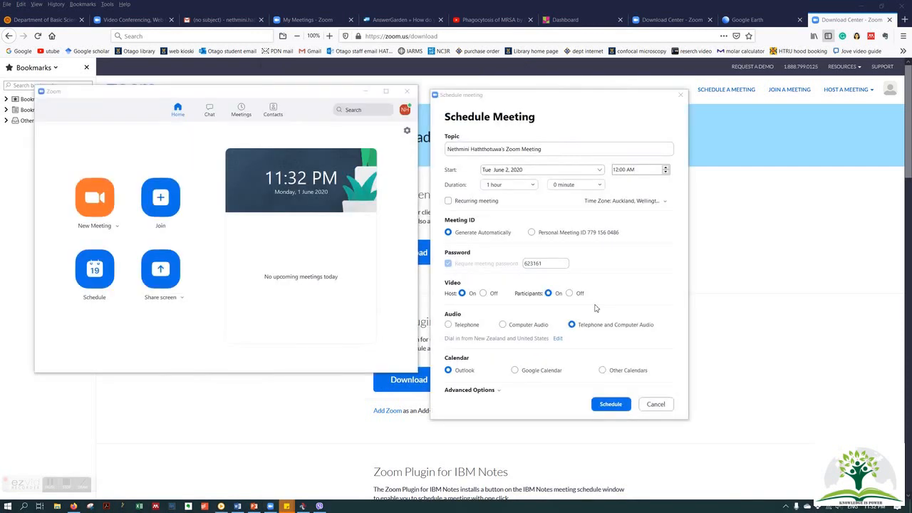
pyautogui.click(485, 294)
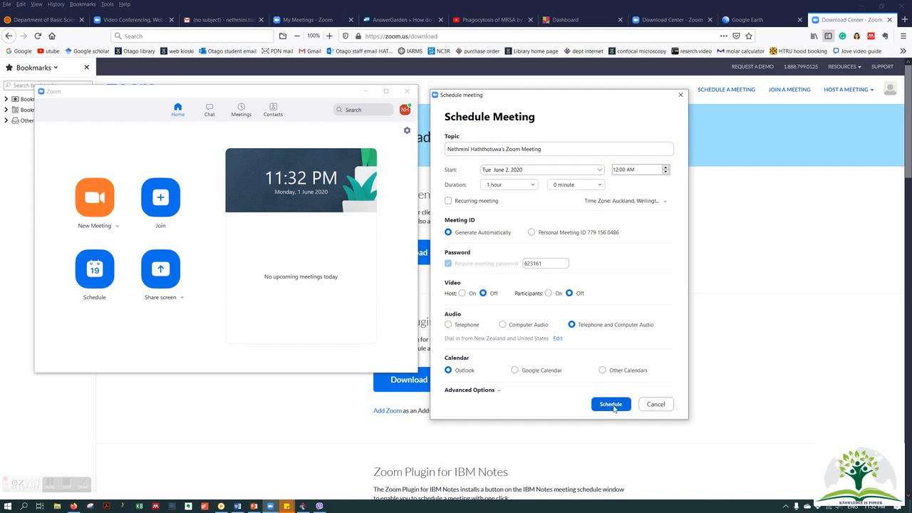
pyautogui.click(680, 95)
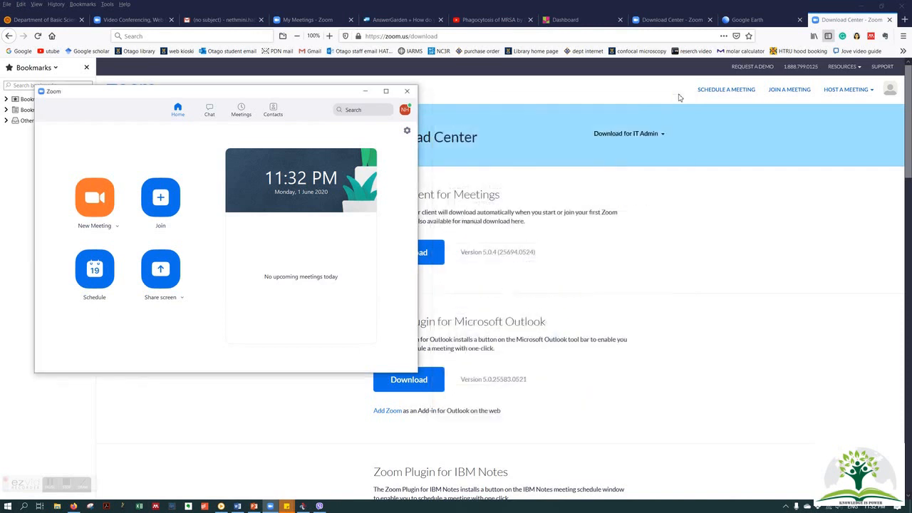
# Try the video settings with Mirror my video disabled, enable it again, and review the remaining meeting video options
pyautogui.click(407, 132)
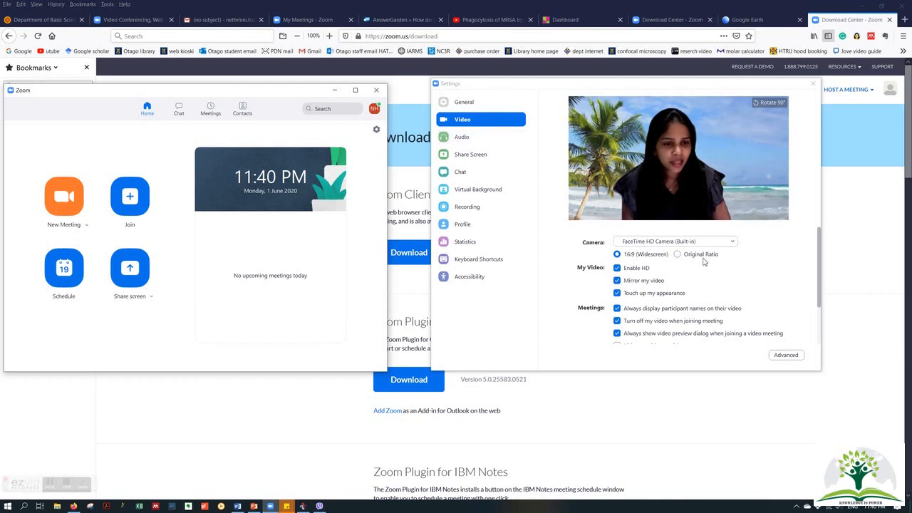
pyautogui.click(618, 281)
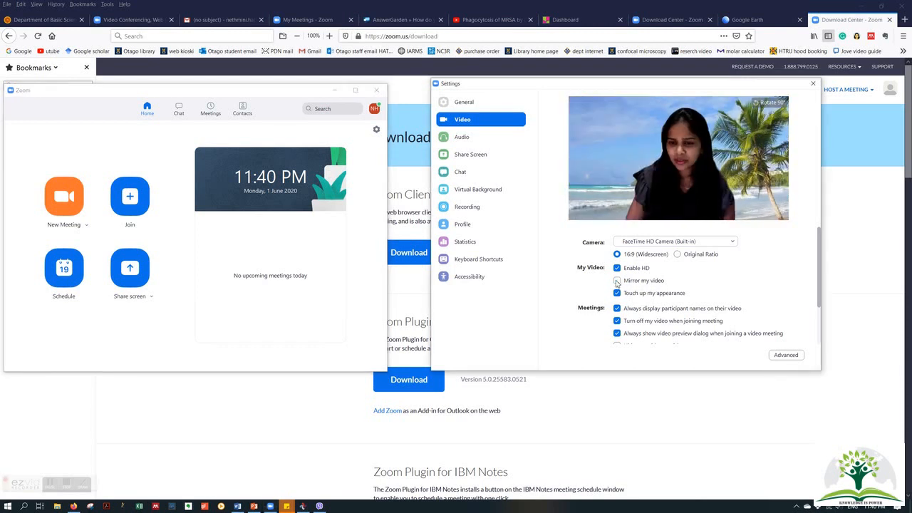
pyautogui.click(617, 281)
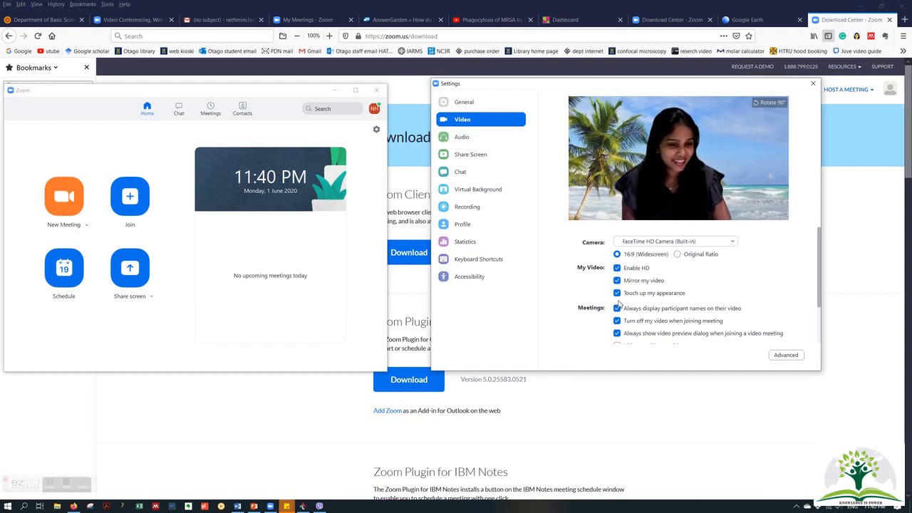
pyautogui.scroll(-1, 660, 296)
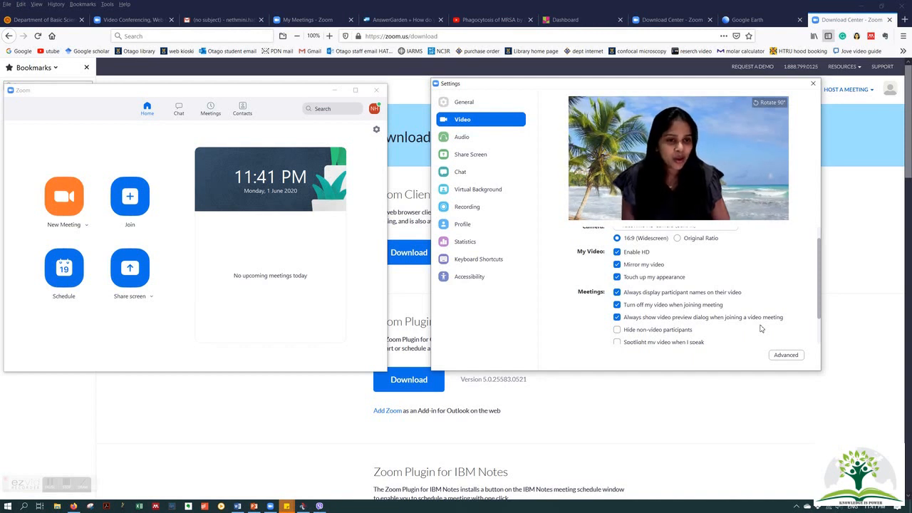
pyautogui.scroll(-1, 737, 332)
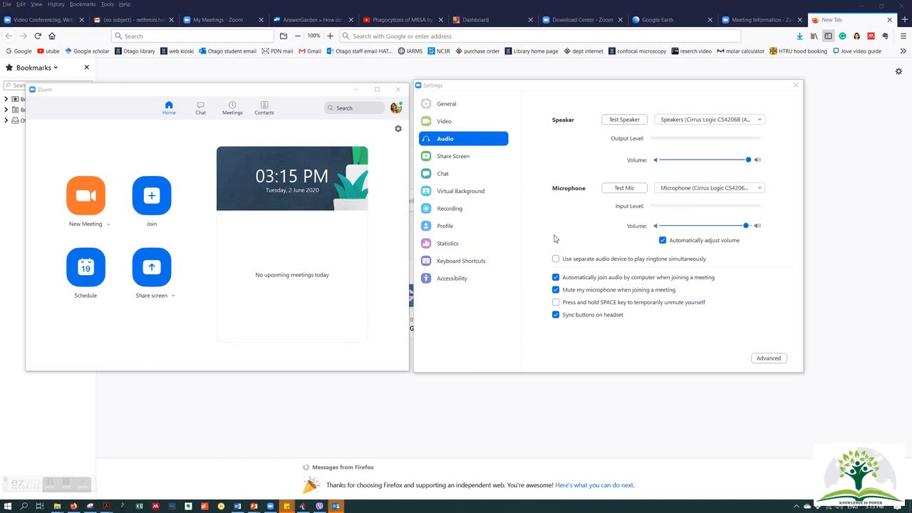
# Test the speaker, stop its test sound, and test the microphone in the audio settings
pyautogui.click(618, 120)
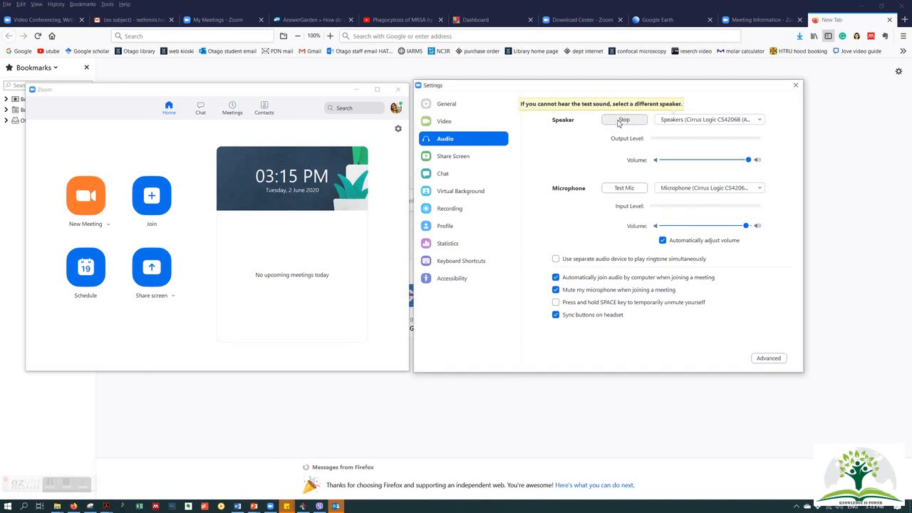
pyautogui.click(618, 120)
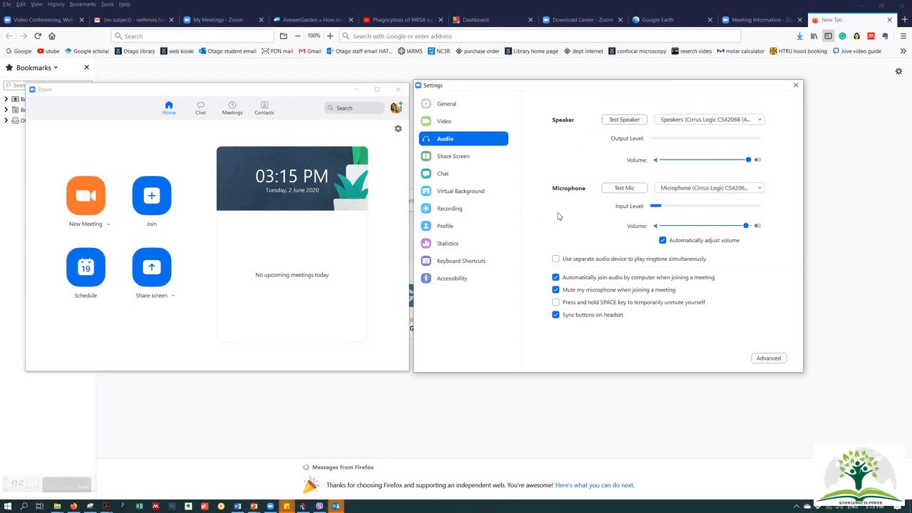
pyautogui.click(617, 189)
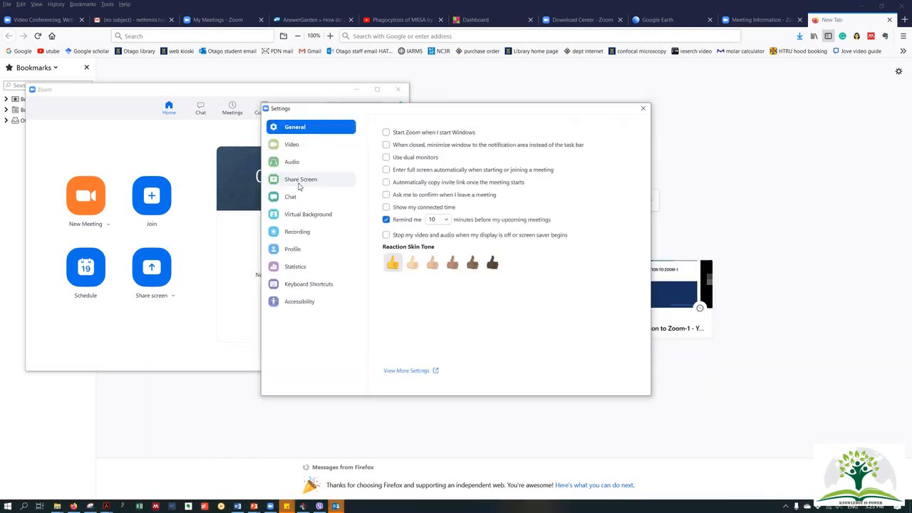
# Open the Share Screen settings to review the screen-sharing options
pyautogui.click(299, 181)
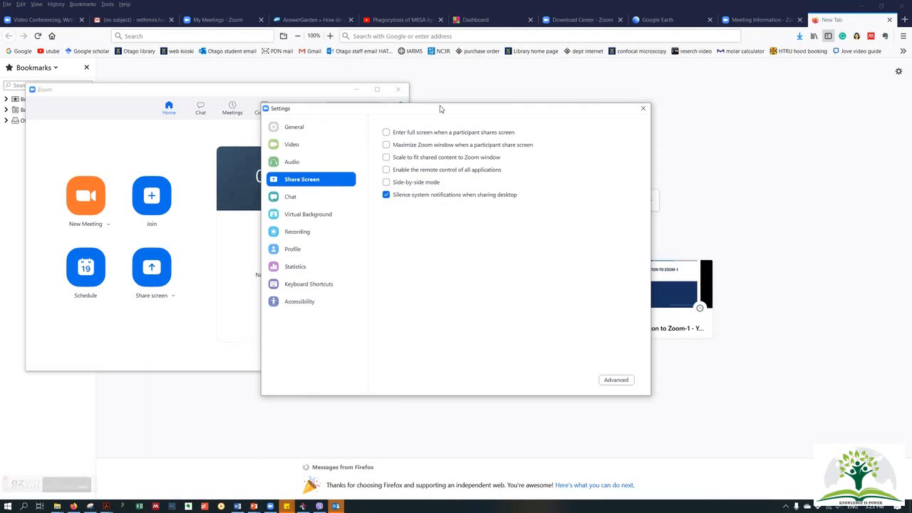
pyautogui.moveTo(458, 112); pyautogui.dragTo(599, 88)
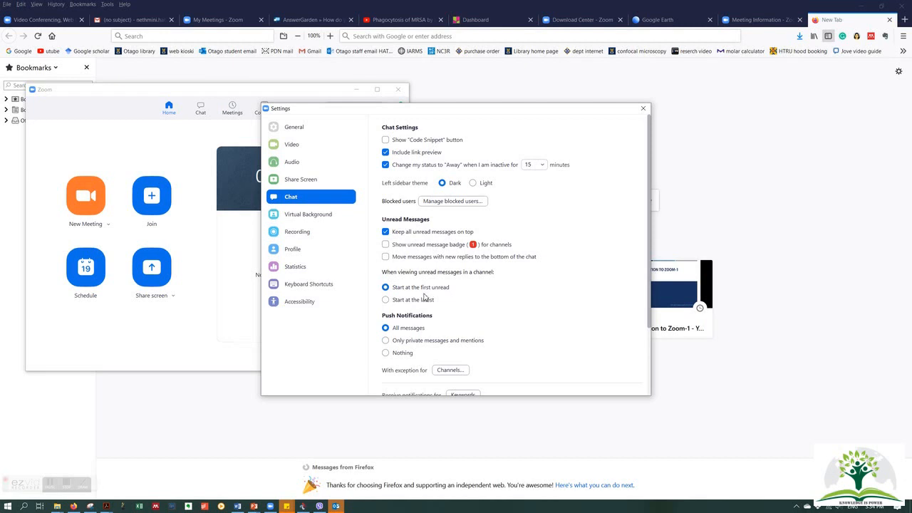
# Try the private-messages-only notification and Do not disturb options in the chat settings, restoring All messages and disabling Do not disturb
pyautogui.scroll(-1, 473, 324)
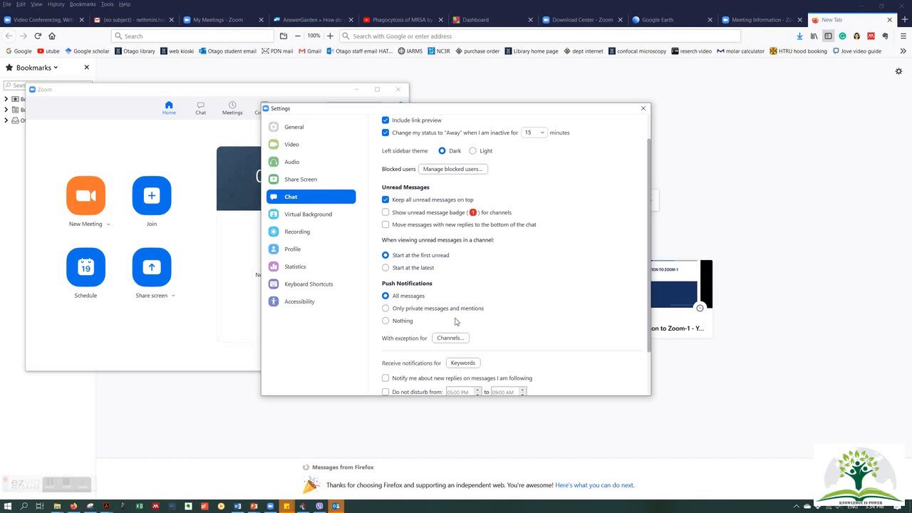
pyautogui.click(385, 311)
pyautogui.click(385, 295)
pyautogui.scroll(-2, 485, 317)
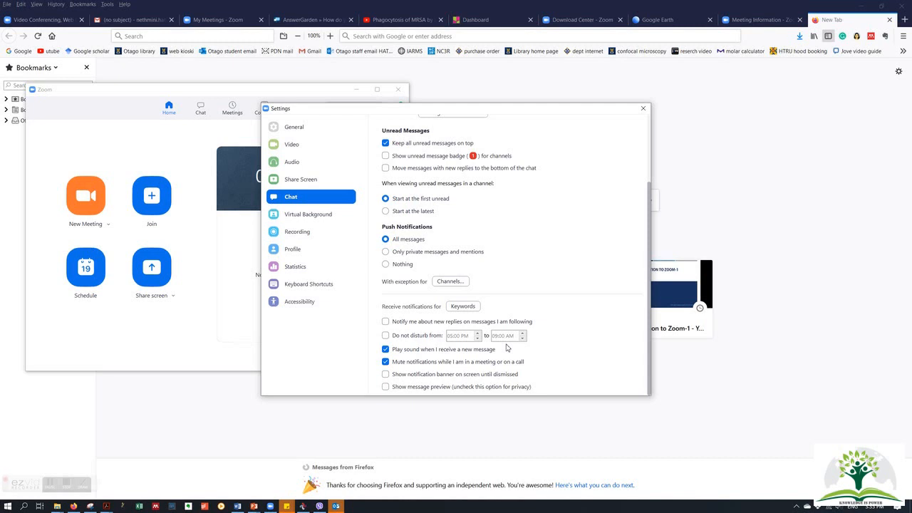
pyautogui.click(385, 336)
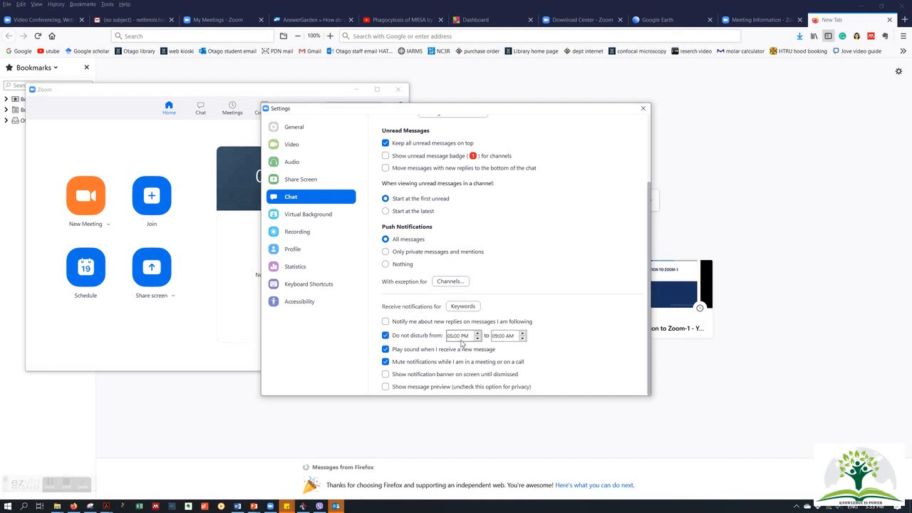
pyautogui.click(385, 336)
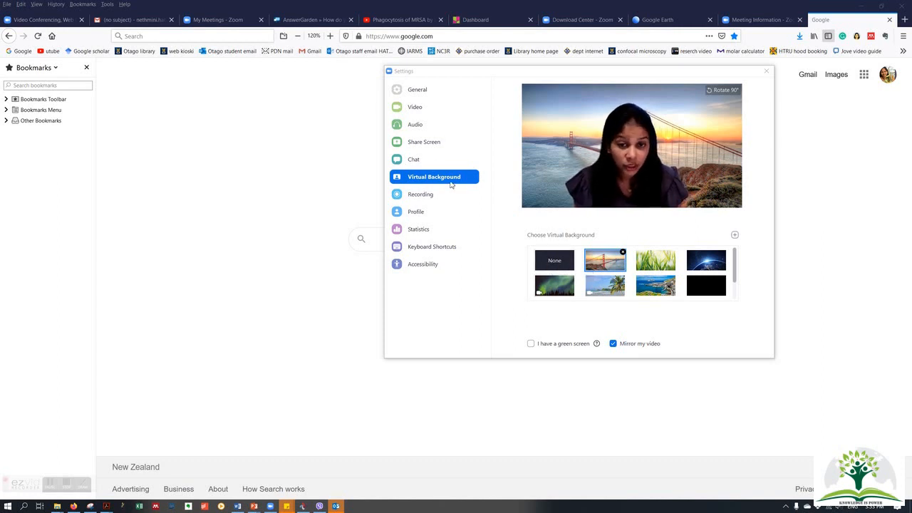
# Preview the None, San Francisco, grass, Northern Lights and Beach virtual backgrounds in turn
pyautogui.click(552, 262)
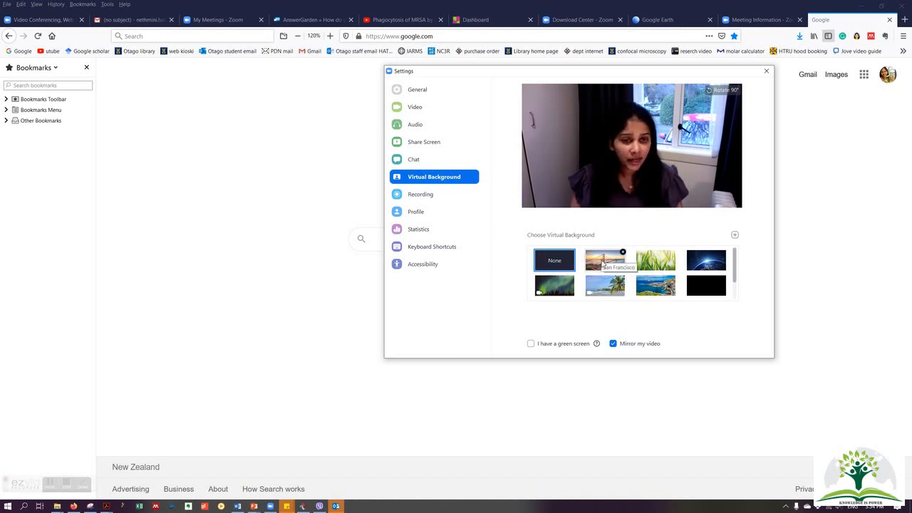
pyautogui.click(604, 265)
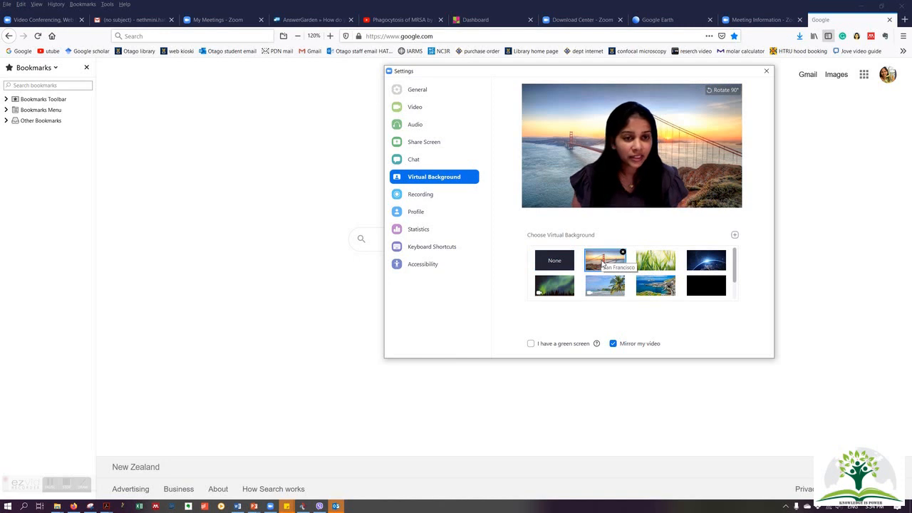
pyautogui.click(655, 269)
pyautogui.click(561, 291)
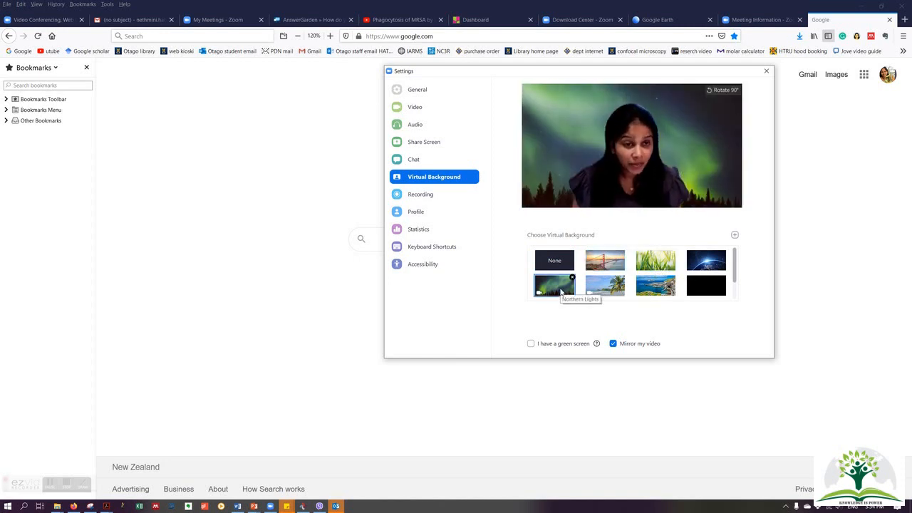
pyautogui.click(597, 286)
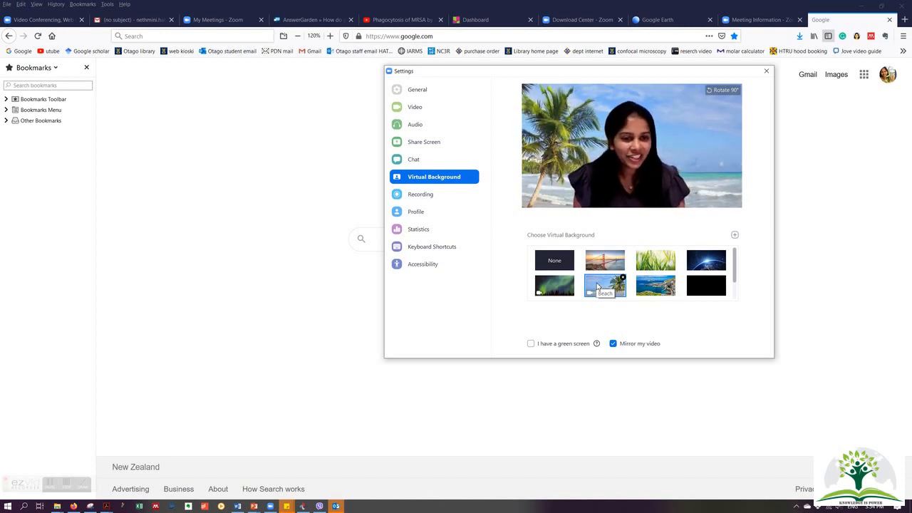
# Add the Capture image from the Downloads folder as the virtual background
pyautogui.moveTo(734, 261); pyautogui.dragTo(736, 284)
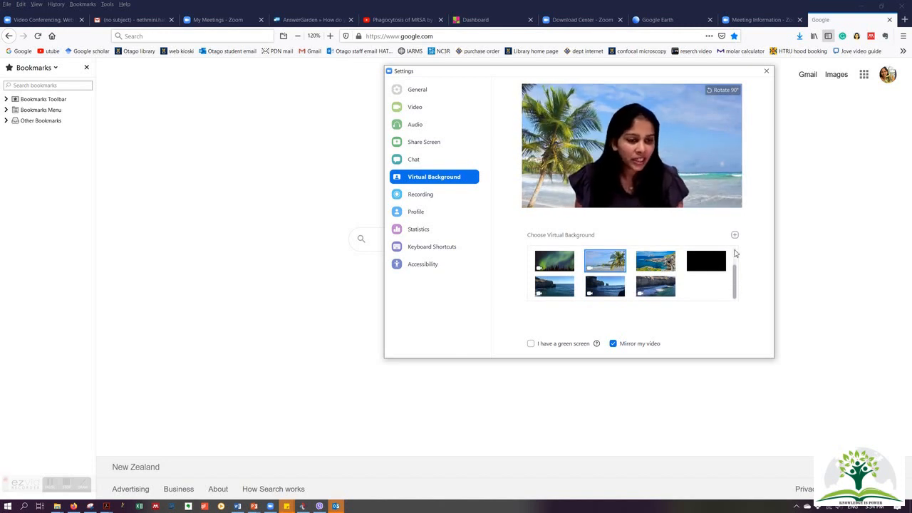
pyautogui.click(735, 234)
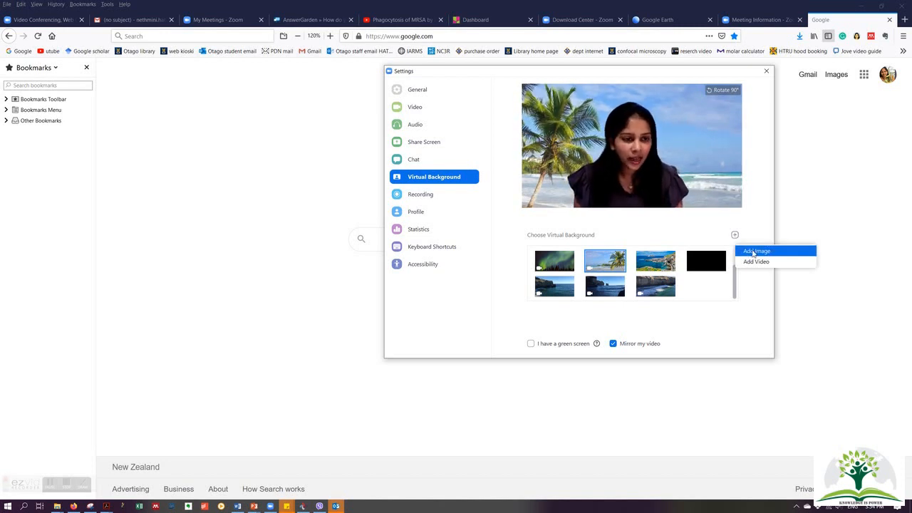
pyautogui.click(754, 252)
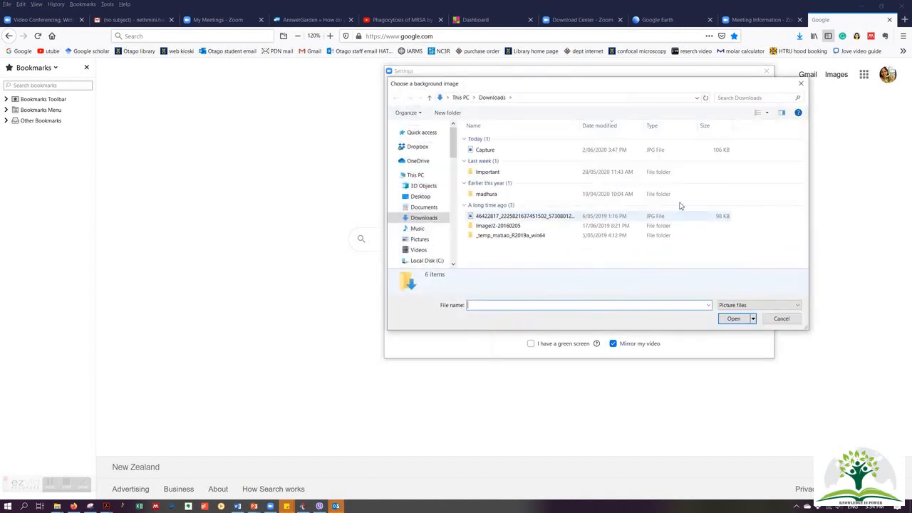
pyautogui.click(481, 150)
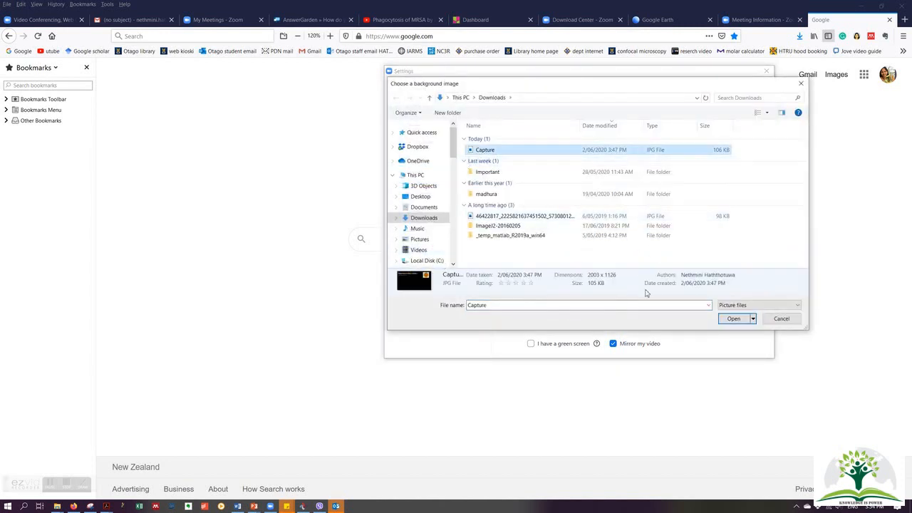
pyautogui.click(728, 319)
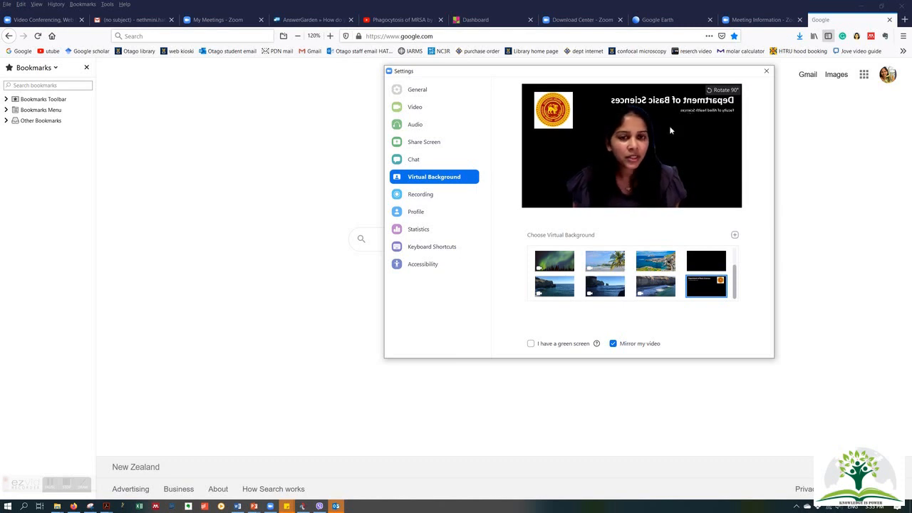
# Turn off Mirror my video in the video settings and move the settings window aside
pyautogui.click(419, 112)
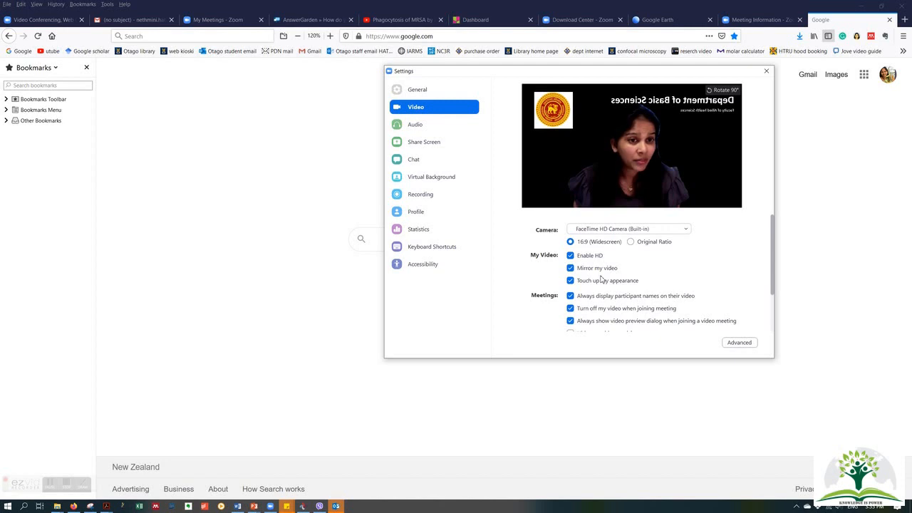
pyautogui.click(571, 269)
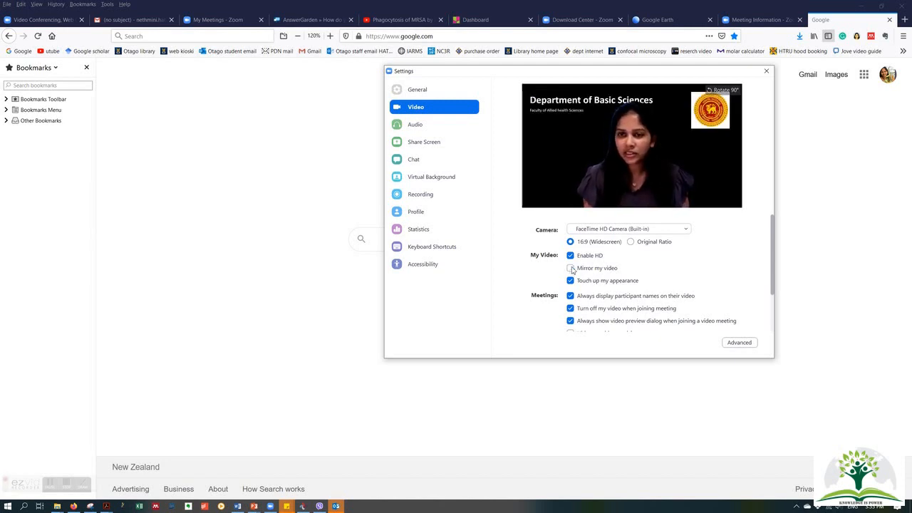
pyautogui.moveTo(571, 74); pyautogui.dragTo(437, 73)
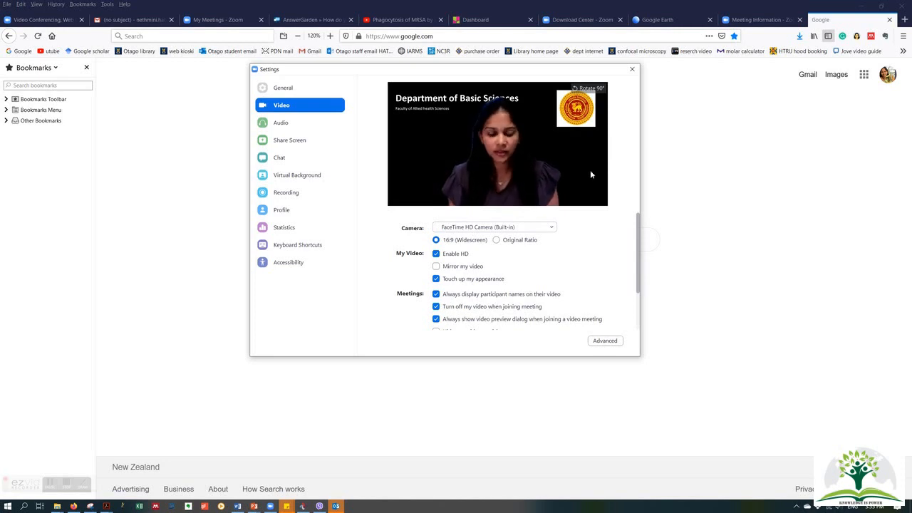
# Switch to the Presentation2 slide in PowerPoint and move the Zoom settings window aside to view the slide used as the background
pyautogui.click(253, 506)
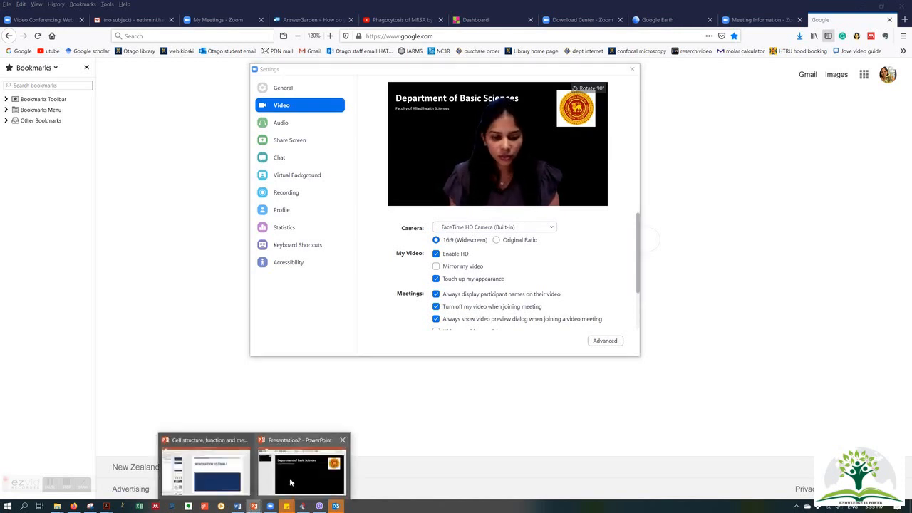
pyautogui.click(290, 477)
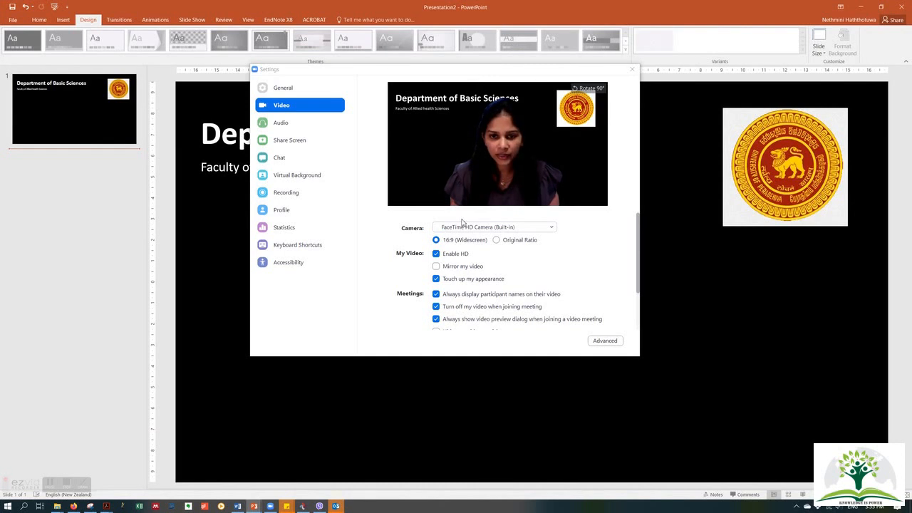
pyautogui.moveTo(415, 74); pyautogui.dragTo(591, 263)
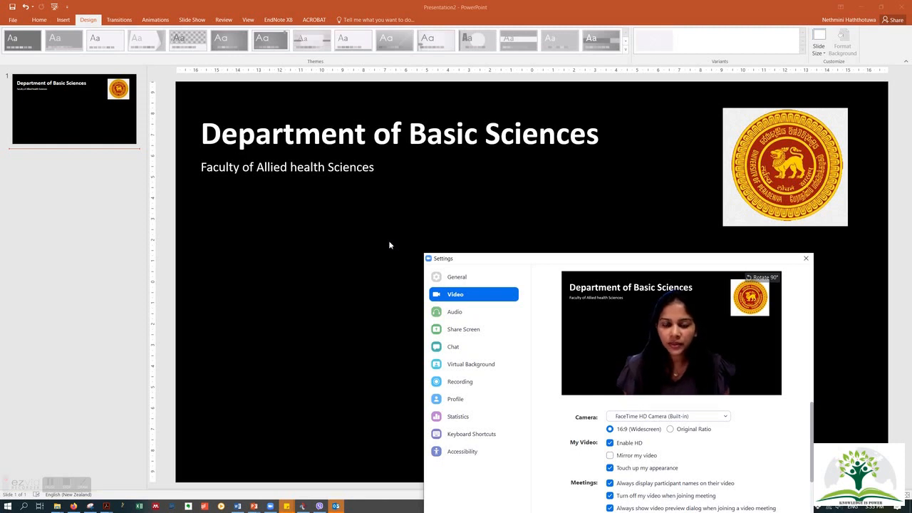
pyautogui.click(336, 126)
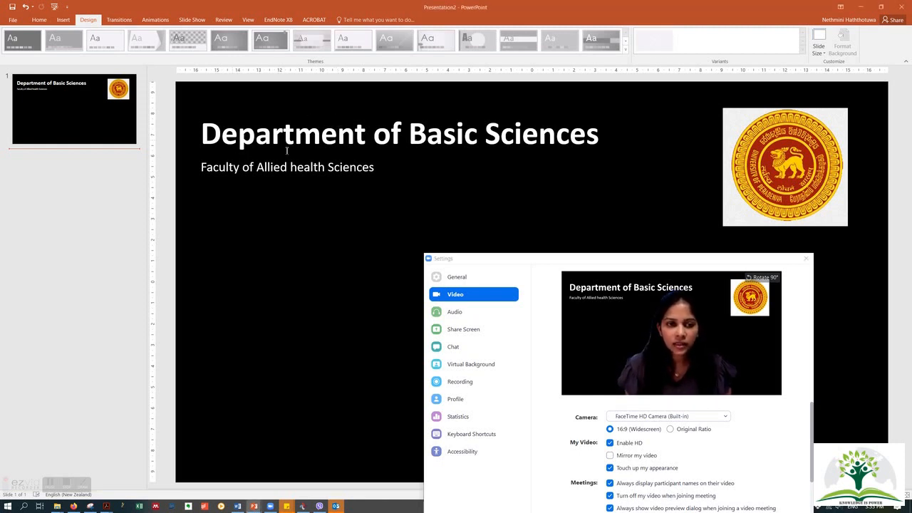
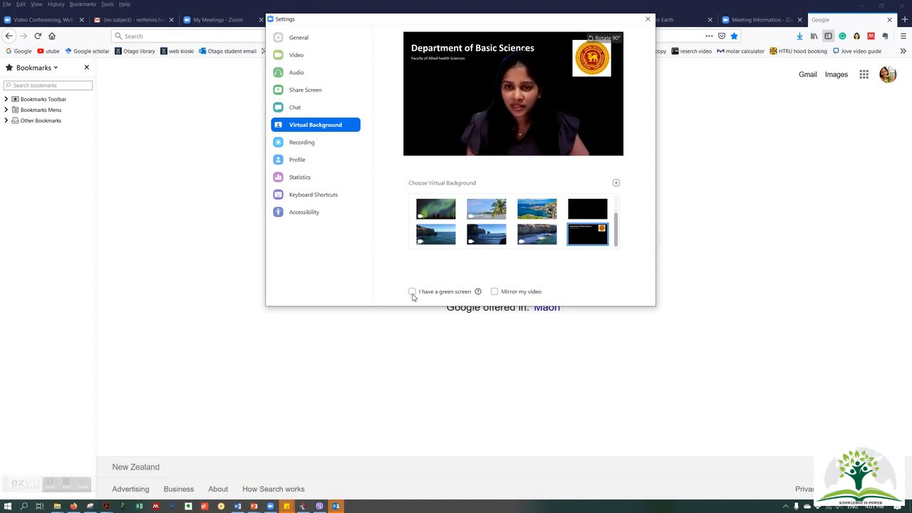
# Try the green screen option with the Beach and Godrevy-Portreath-Heritage-Coast-Cornwall virtual backgrounds and turn the option back off
pyautogui.click(484, 208)
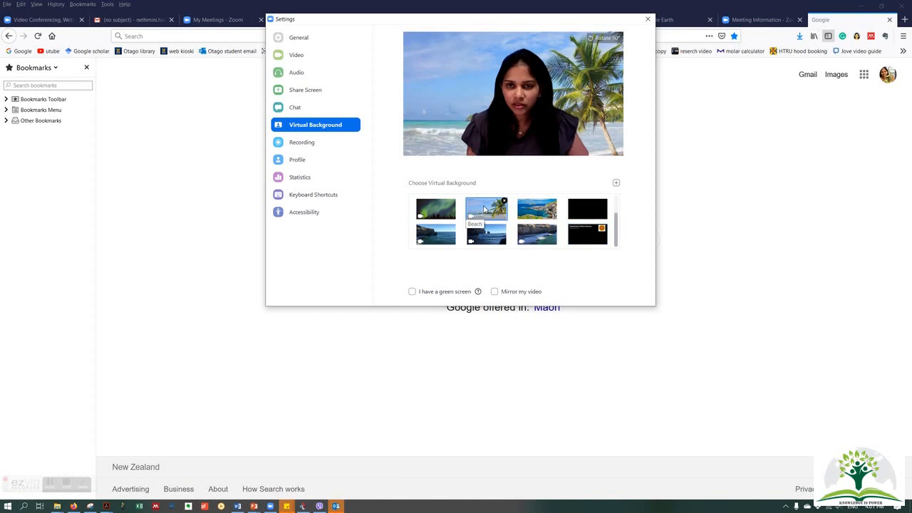
pyautogui.click(412, 291)
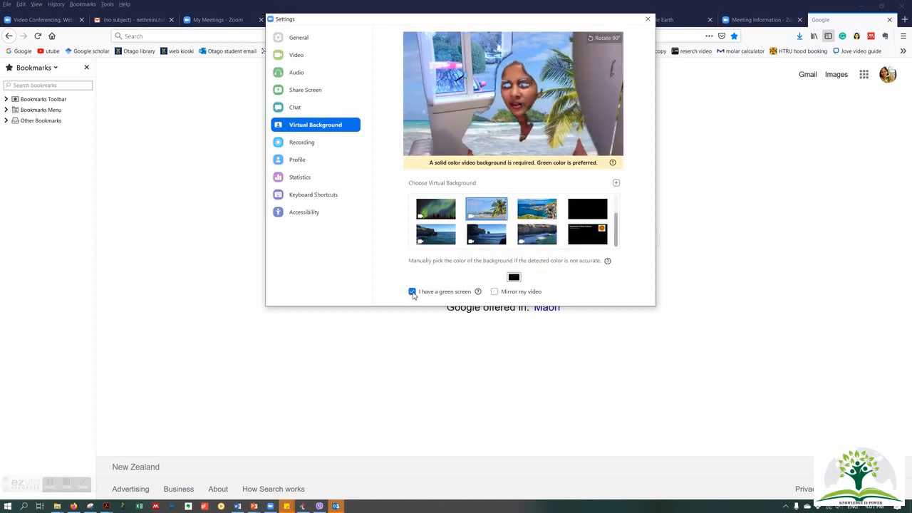
pyautogui.click(549, 213)
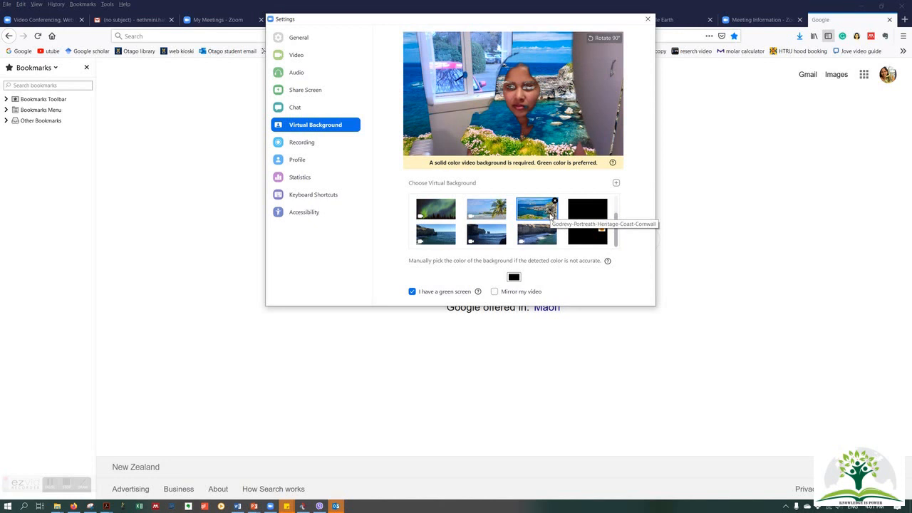
pyautogui.click(412, 292)
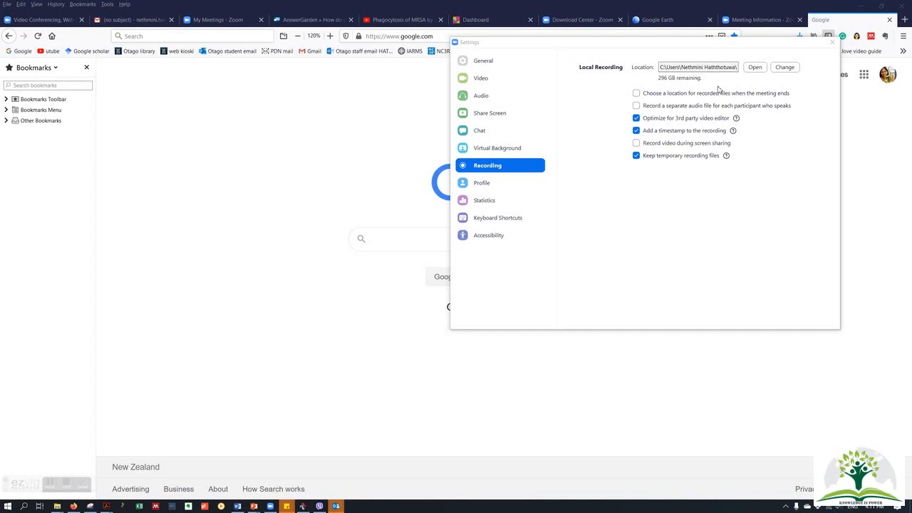
# Enable choosing a location for recorded files and recording video during screen sharing, checking the Zoom recordings folder in Documents
pyautogui.click(636, 93)
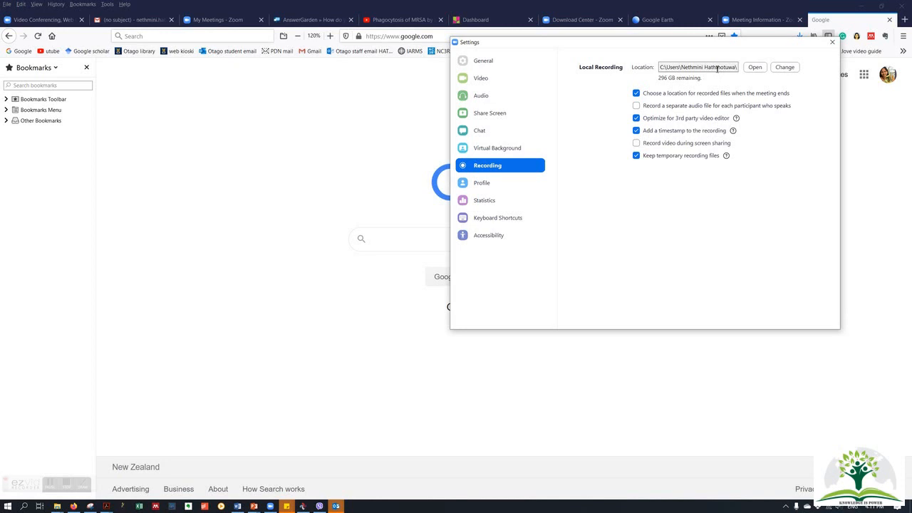
pyautogui.click(722, 67)
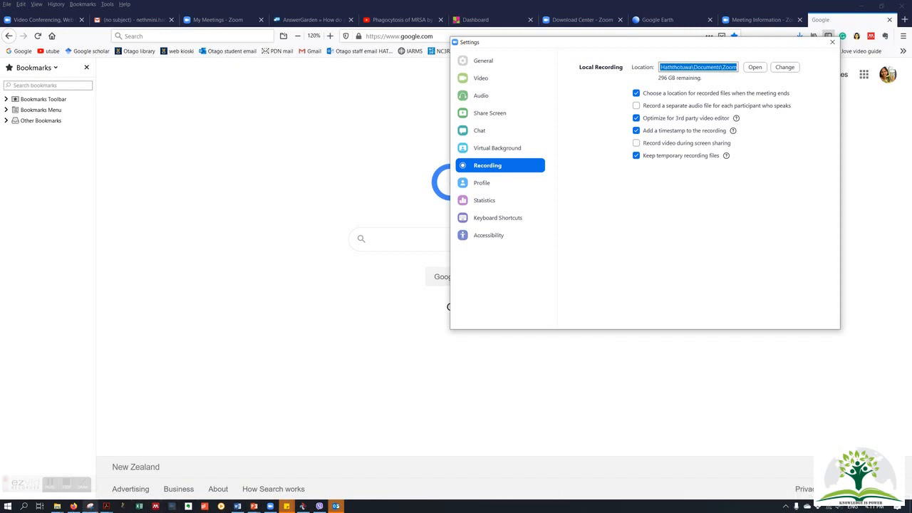
pyautogui.click(50, 479)
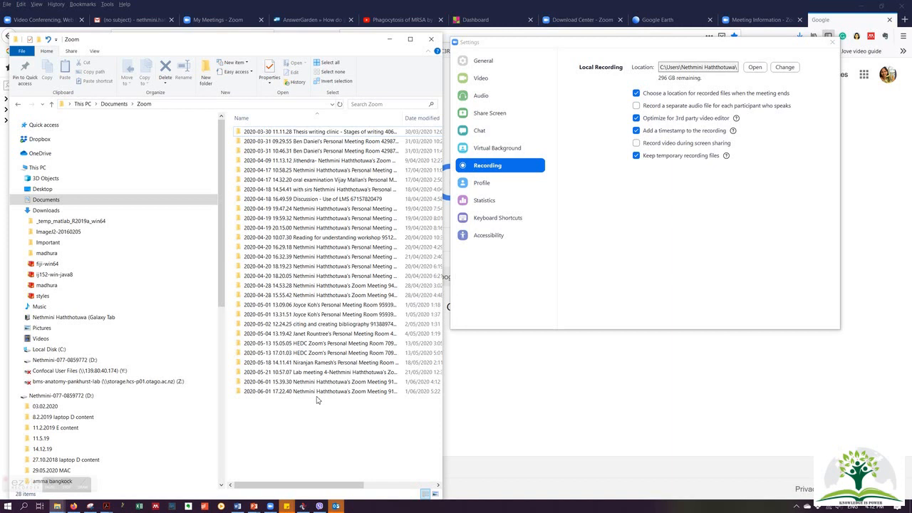
pyautogui.click(390, 39)
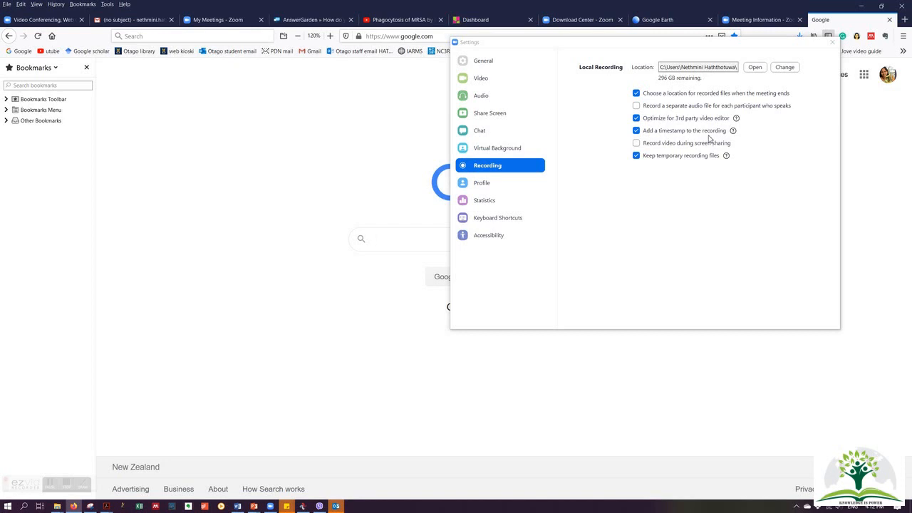
pyautogui.click(637, 143)
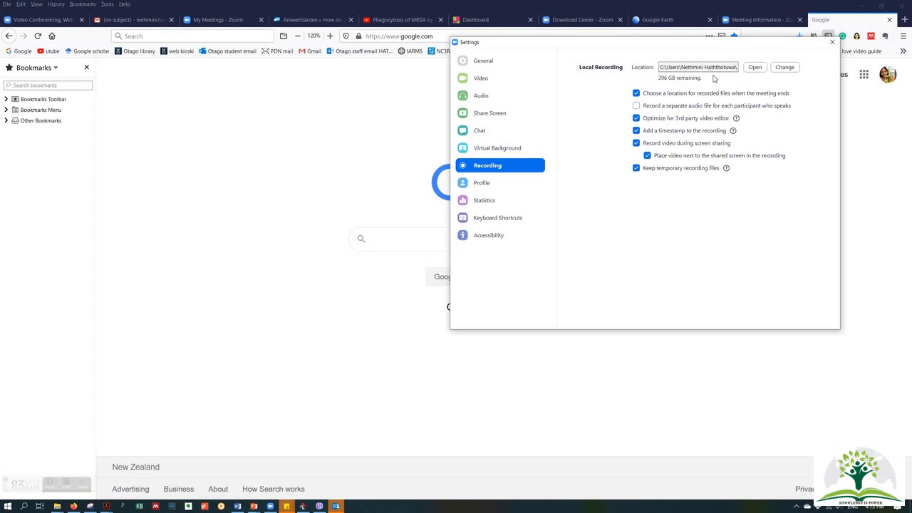
pyautogui.click(64, 491)
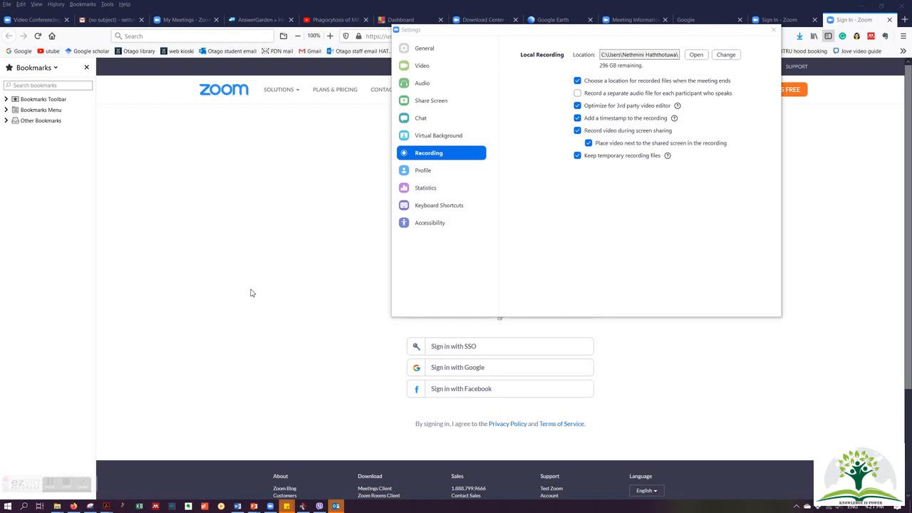
# Review the profile settings, open the profile editing sign-in page and dismiss its saved login suggestions
pyautogui.click(427, 171)
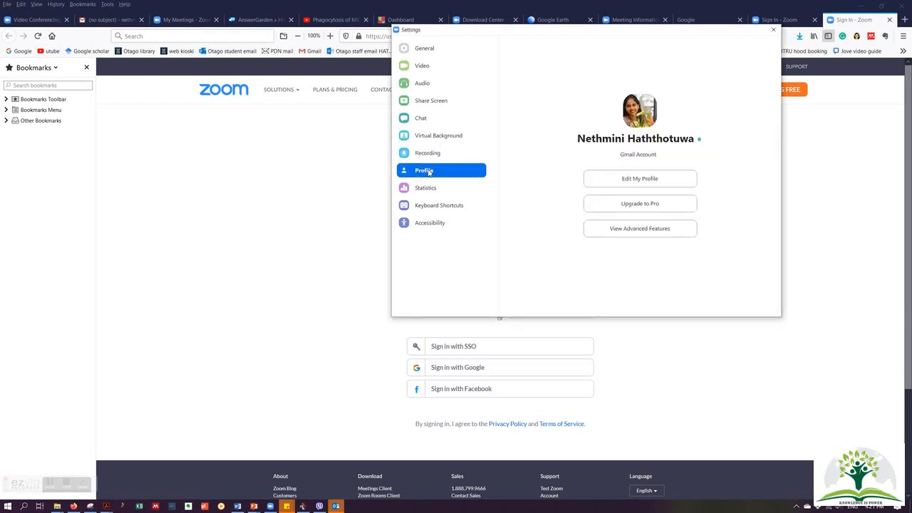
pyautogui.click(641, 181)
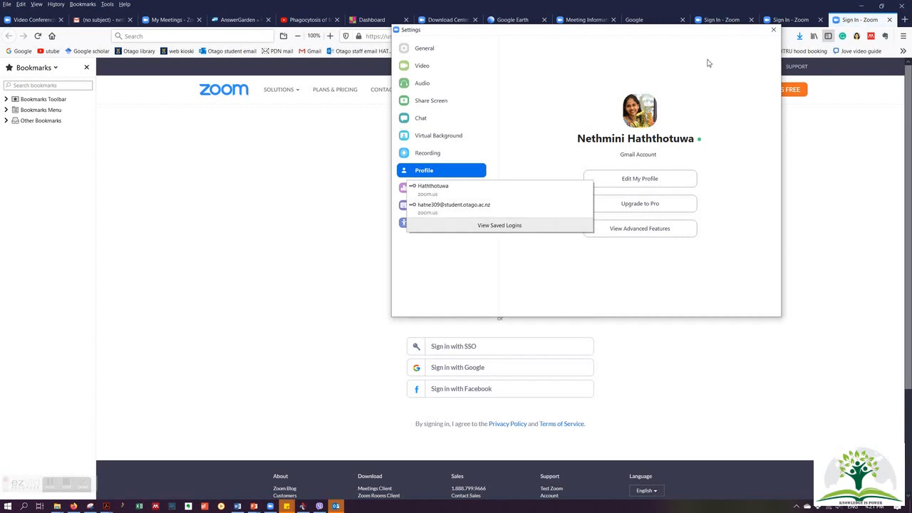
pyautogui.click(855, 119)
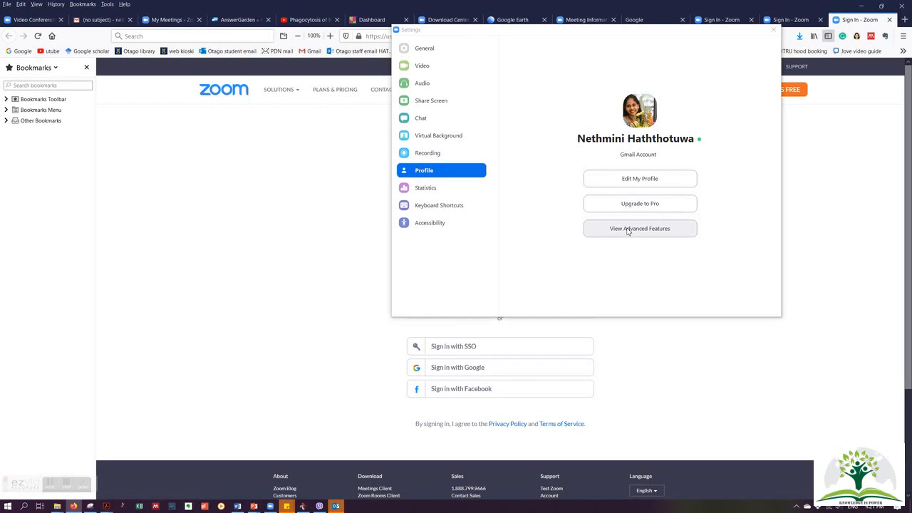
# Examine the statistics, keyboard shortcuts and accessibility settings, including the available chat display sizes
pyautogui.click(423, 188)
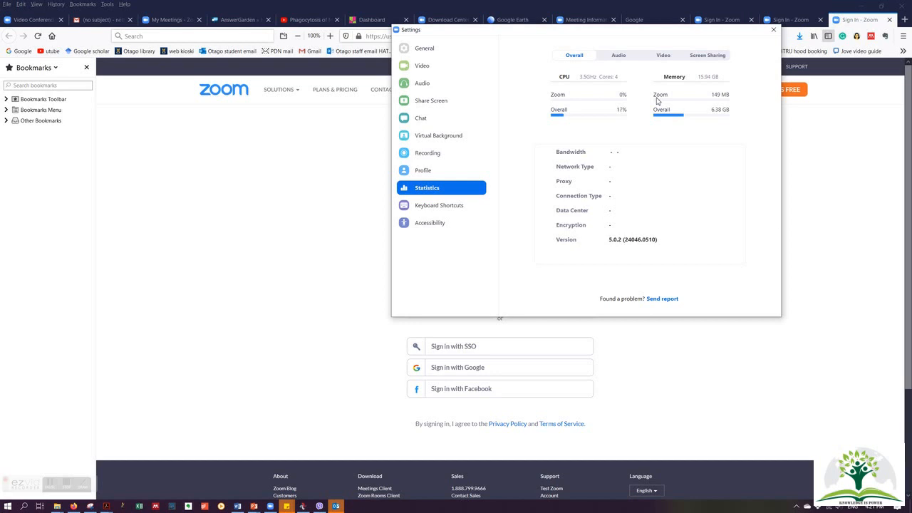
pyautogui.click(434, 207)
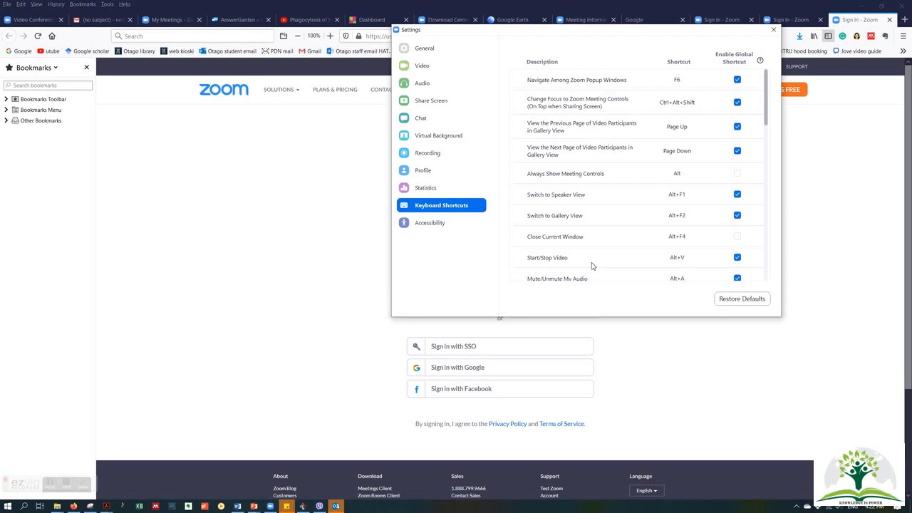
pyautogui.click(432, 225)
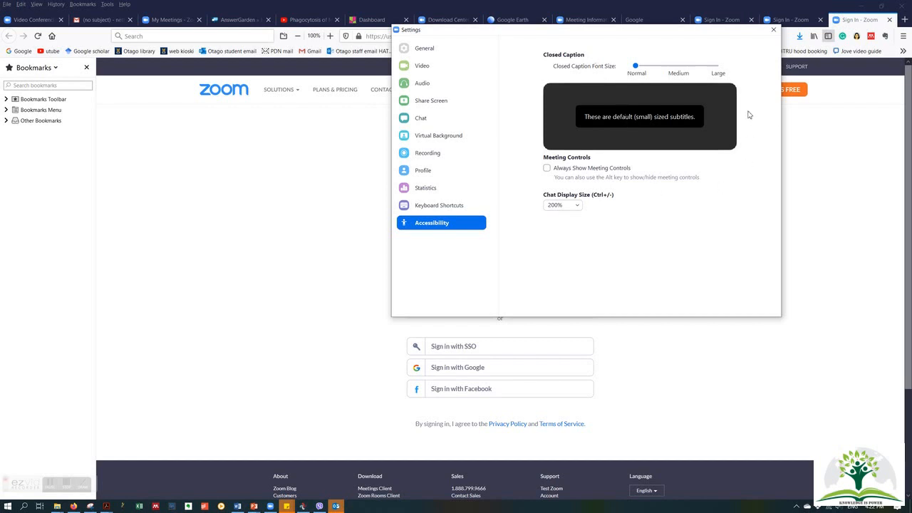
pyautogui.click(575, 205)
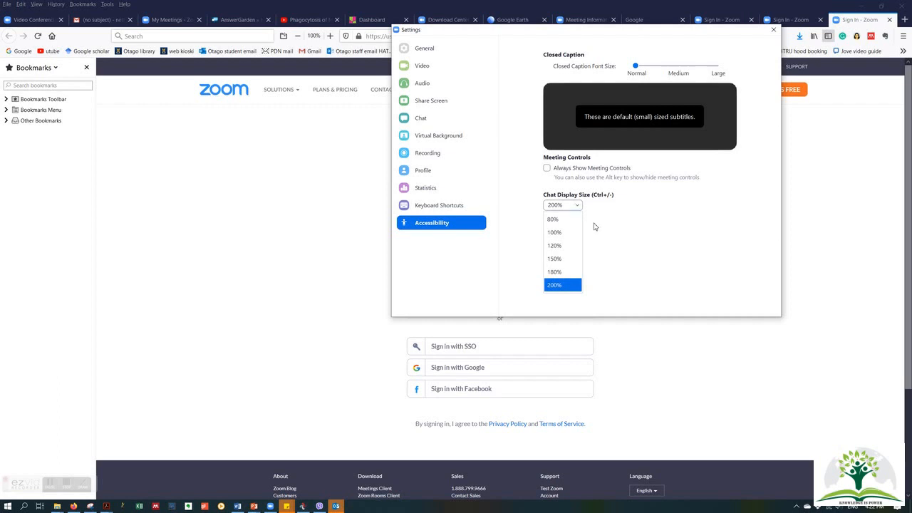
pyautogui.click(594, 227)
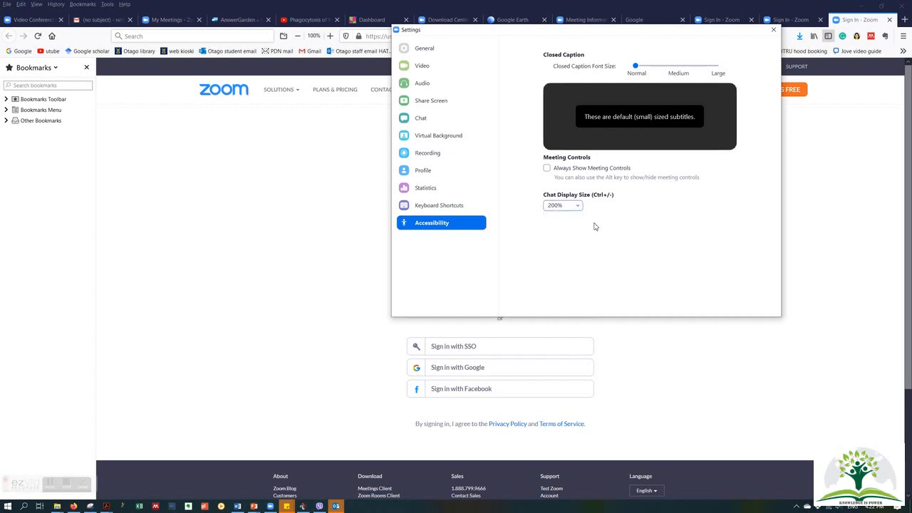
# Bring up the Zoom home window, close the settings and move the home window toward the middle of the screen
pyautogui.click(270, 506)
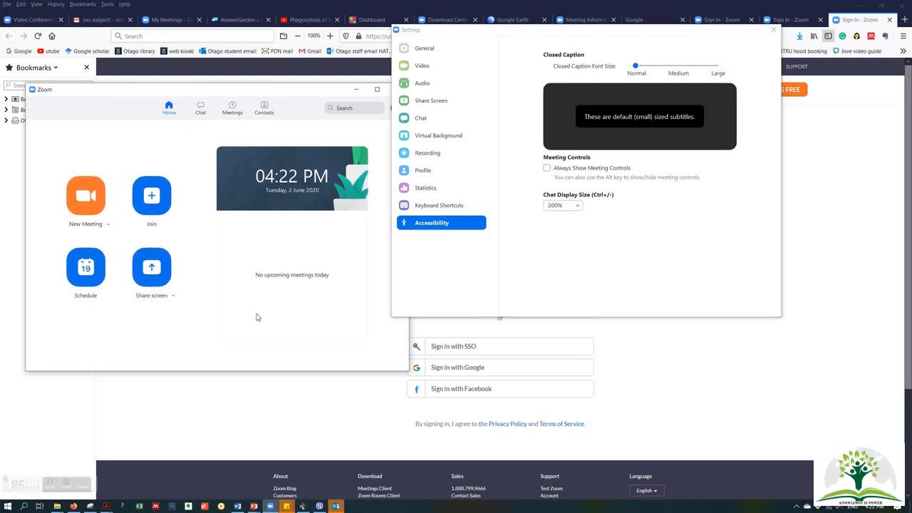
pyautogui.moveTo(463, 31); pyautogui.dragTo(493, 102)
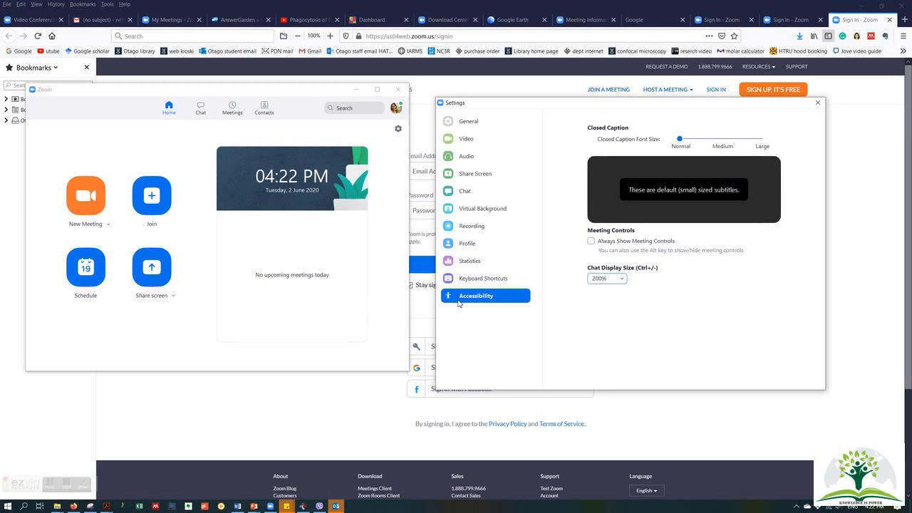
pyautogui.click(817, 103)
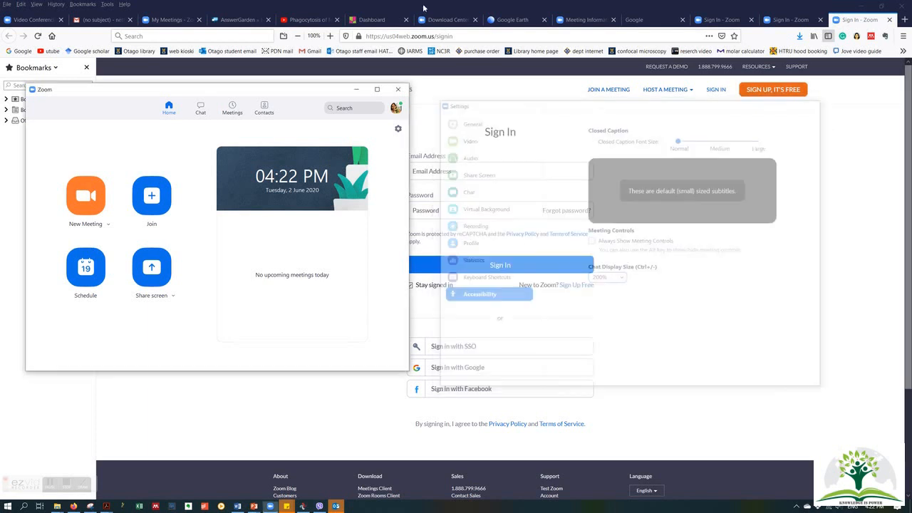
pyautogui.moveTo(237, 91); pyautogui.dragTo(380, 73)
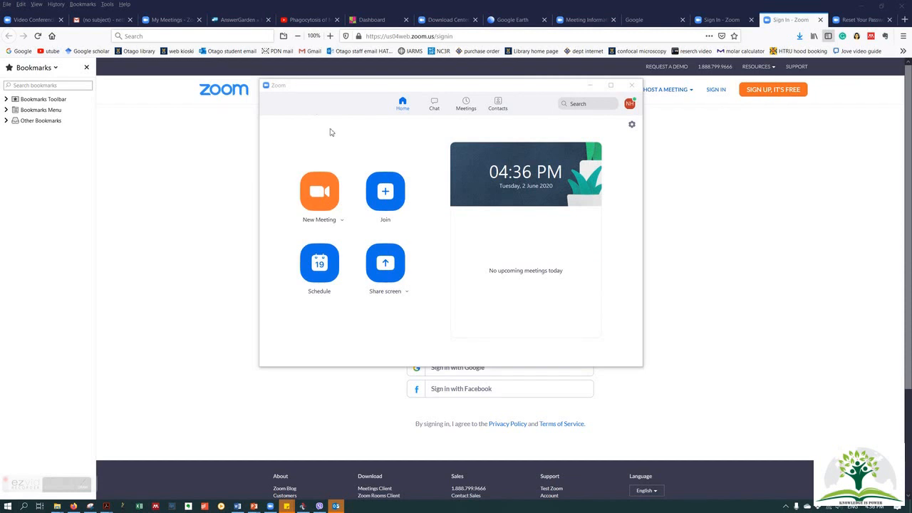
# Schedule a one-hour meeting for June 2, 2020 at 04:37 PM
pyautogui.click(319, 265)
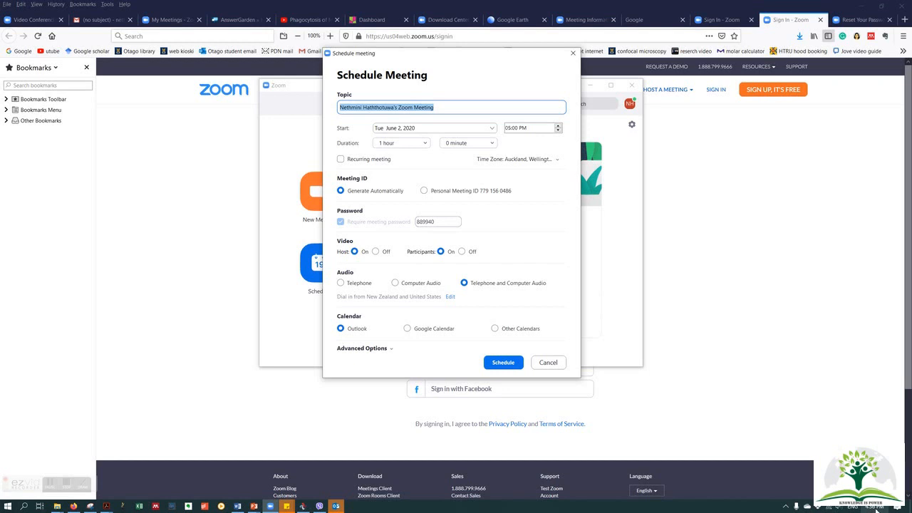
pyautogui.click(508, 129)
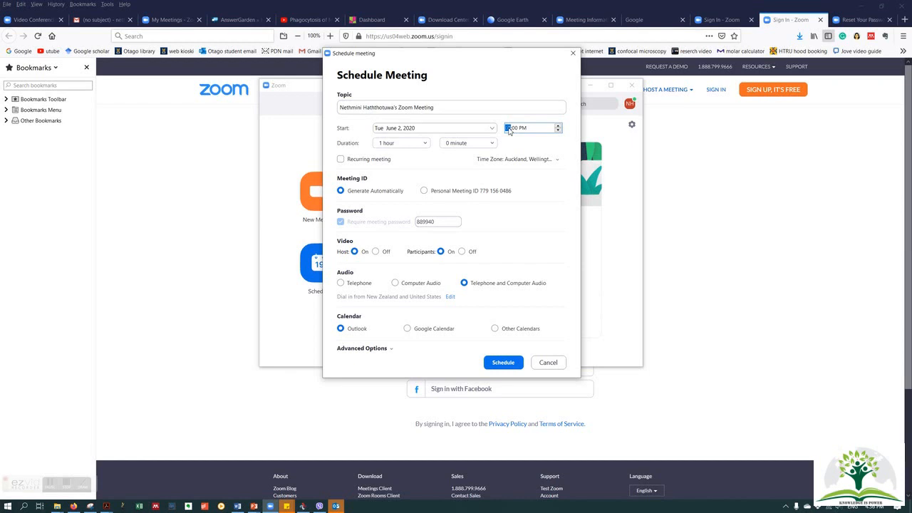
pyautogui.write('4')
pyautogui.click(424, 169)
pyautogui.click(505, 364)
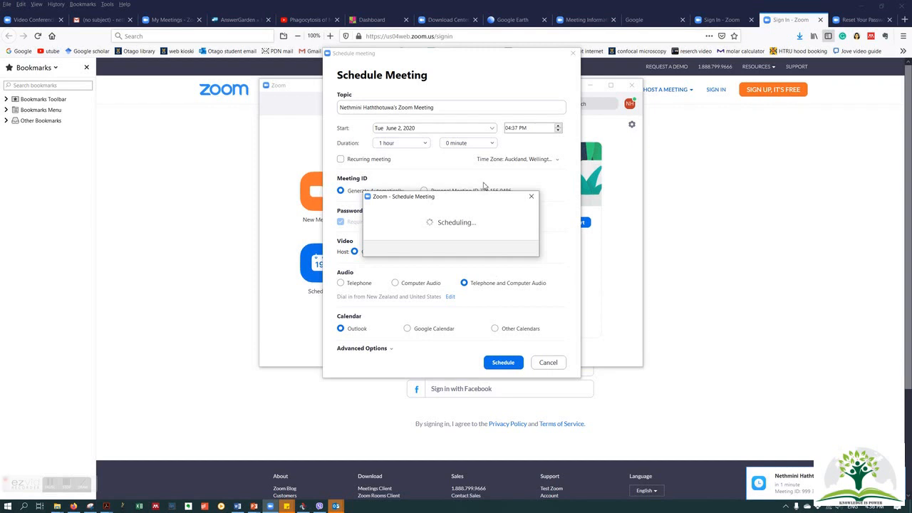
# Close the meeting form, move the scheduling progress window aside and start the meeting from its reminder
pyautogui.click(574, 55)
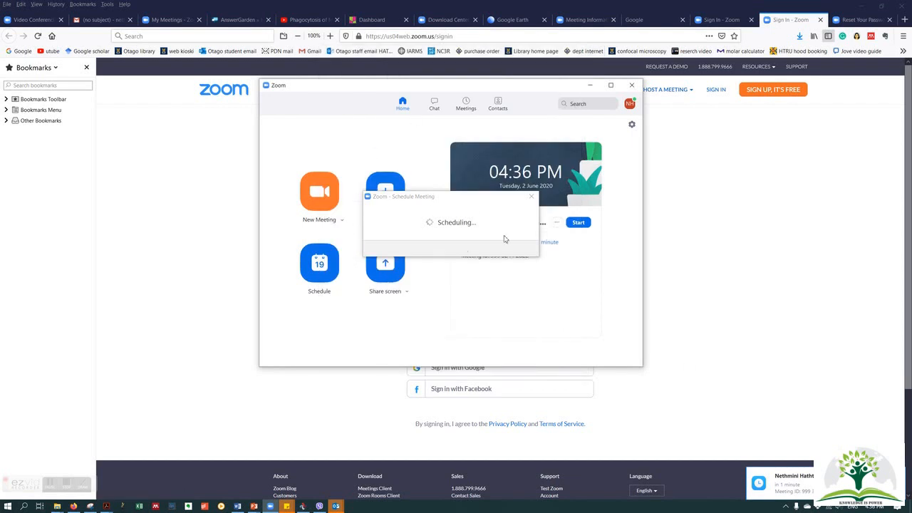
pyautogui.moveTo(447, 203); pyautogui.dragTo(129, 169)
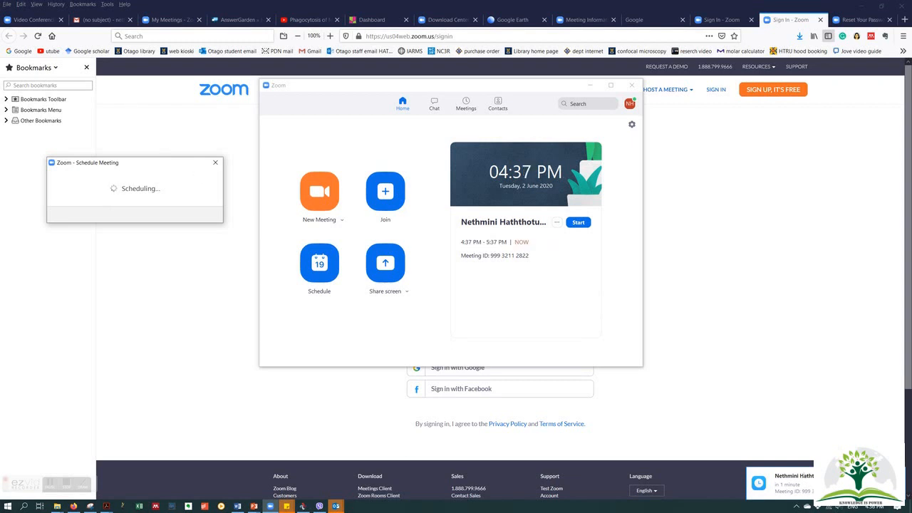
pyautogui.click(869, 483)
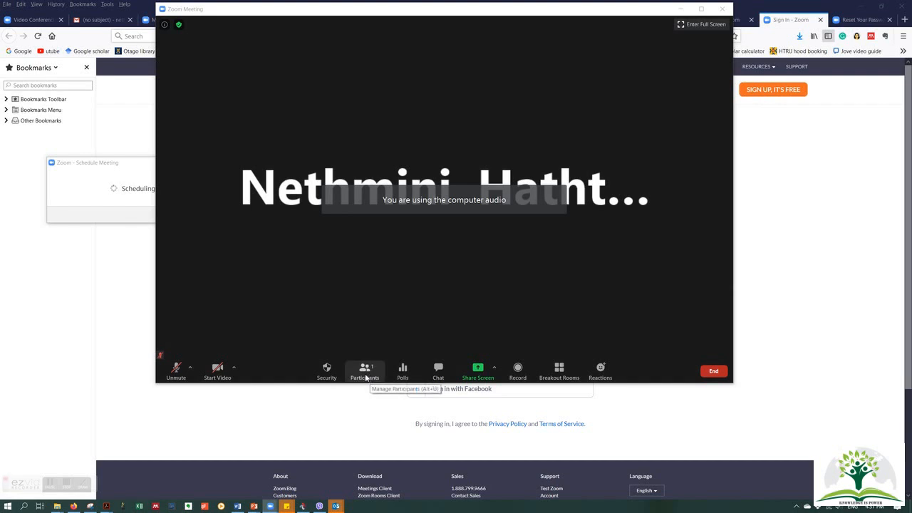
# View the meeting's security options, show the participants list, and open and close the polls window
pyautogui.click(326, 370)
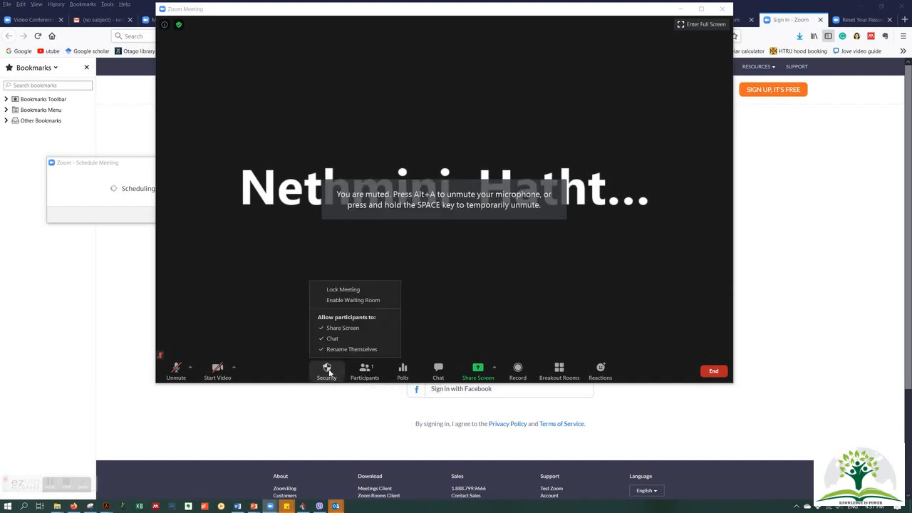
pyautogui.click(365, 372)
pyautogui.click(402, 372)
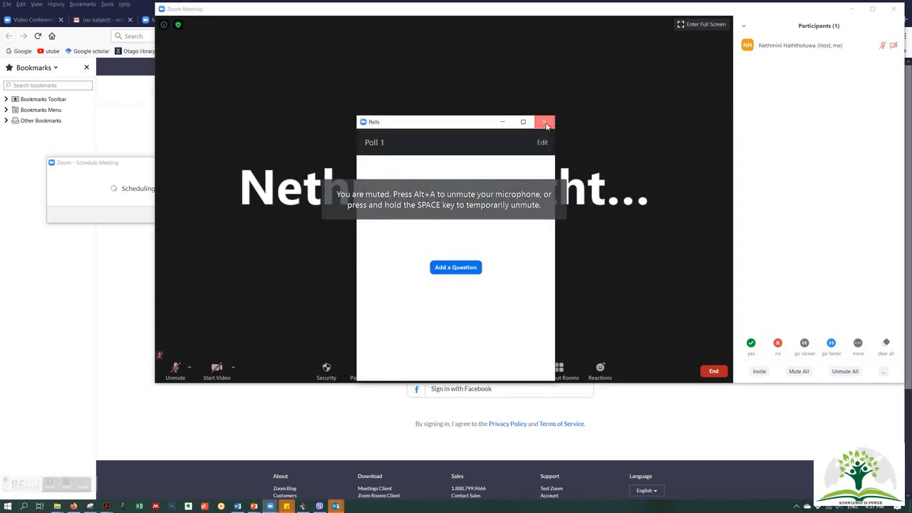
pyautogui.click(545, 123)
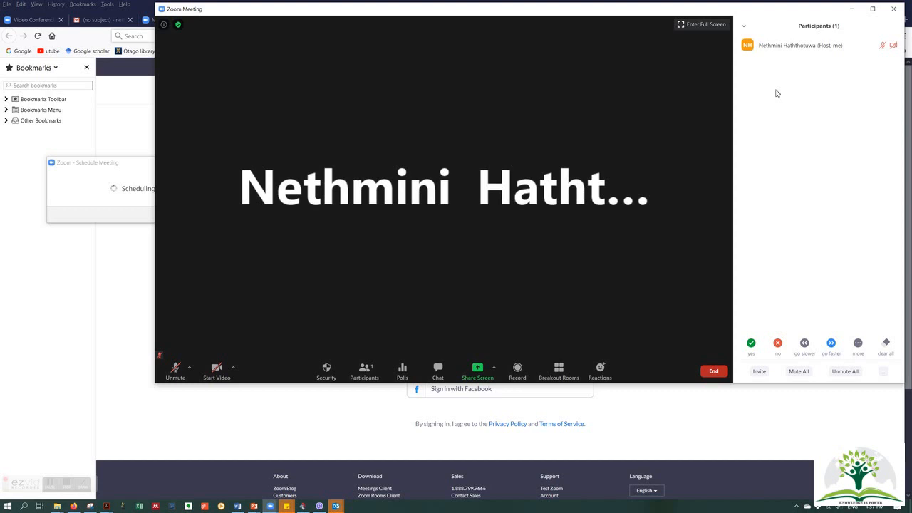
# Give a yes and afterward a no as nonverbal feedback in the participants list
pyautogui.click(752, 348)
pyautogui.click(778, 345)
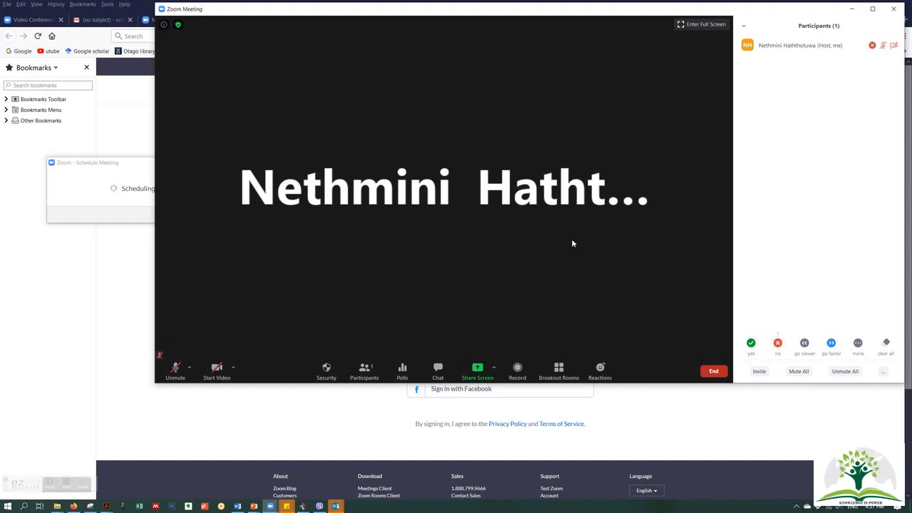